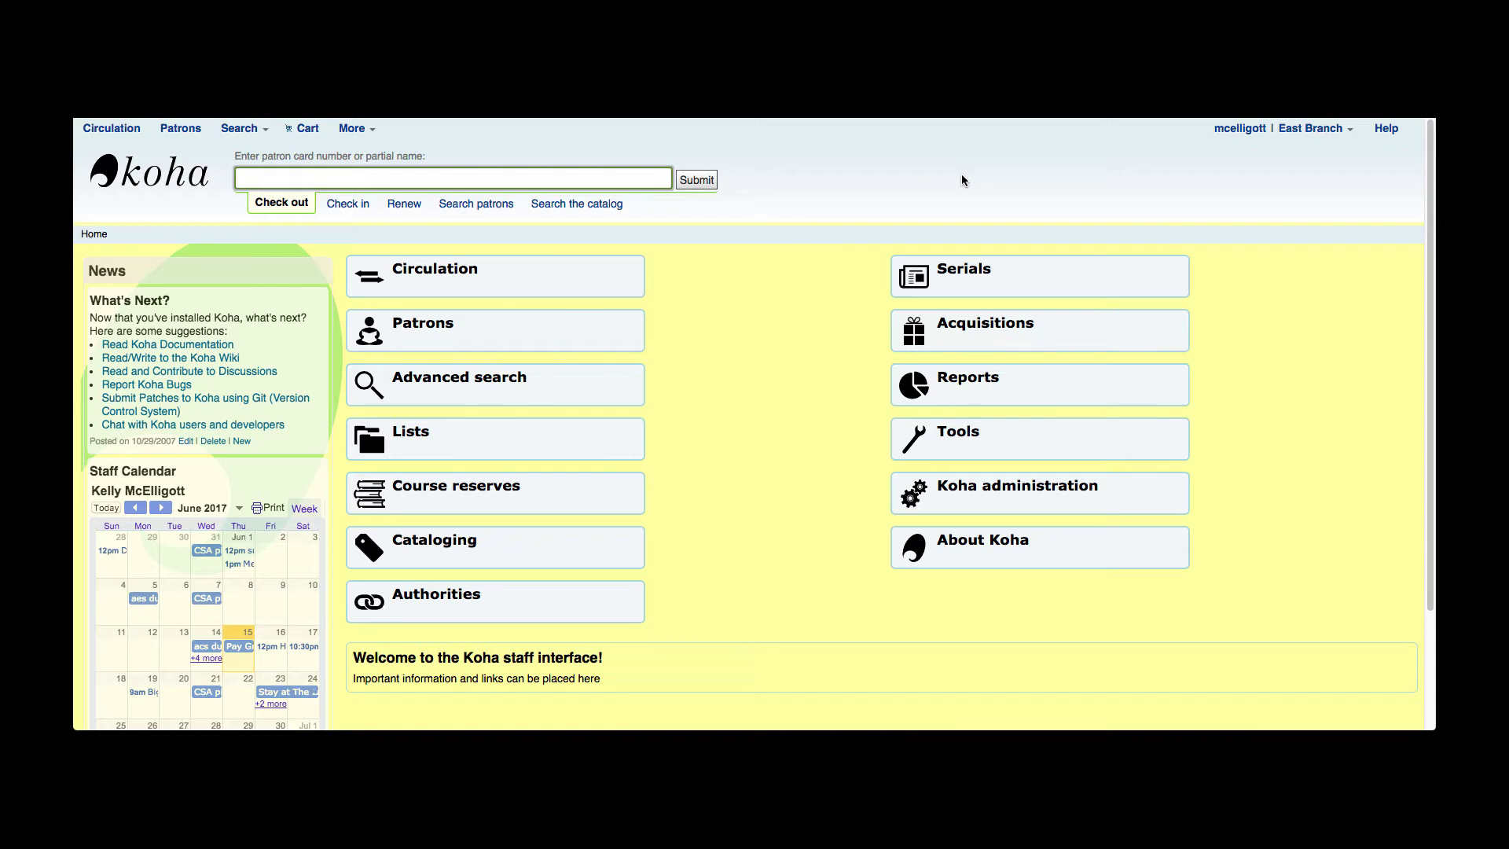
- Go through Koha administration to Global system preferences, which open on Acquisitions
{"action": "left_click", "coordinate": [975, 492]}
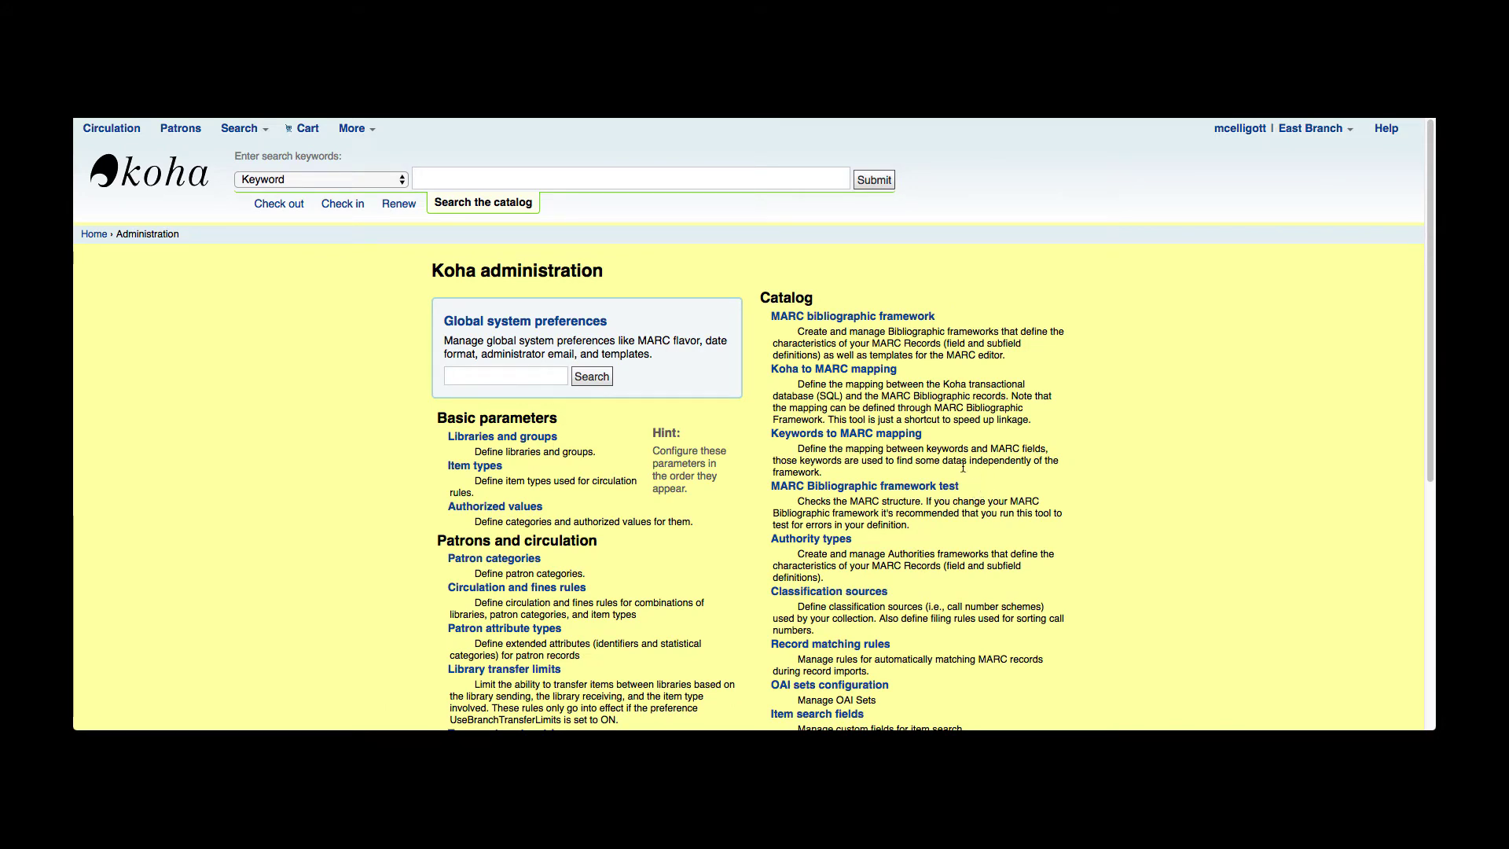
{"action": "left_click", "coordinate": [533, 322]}
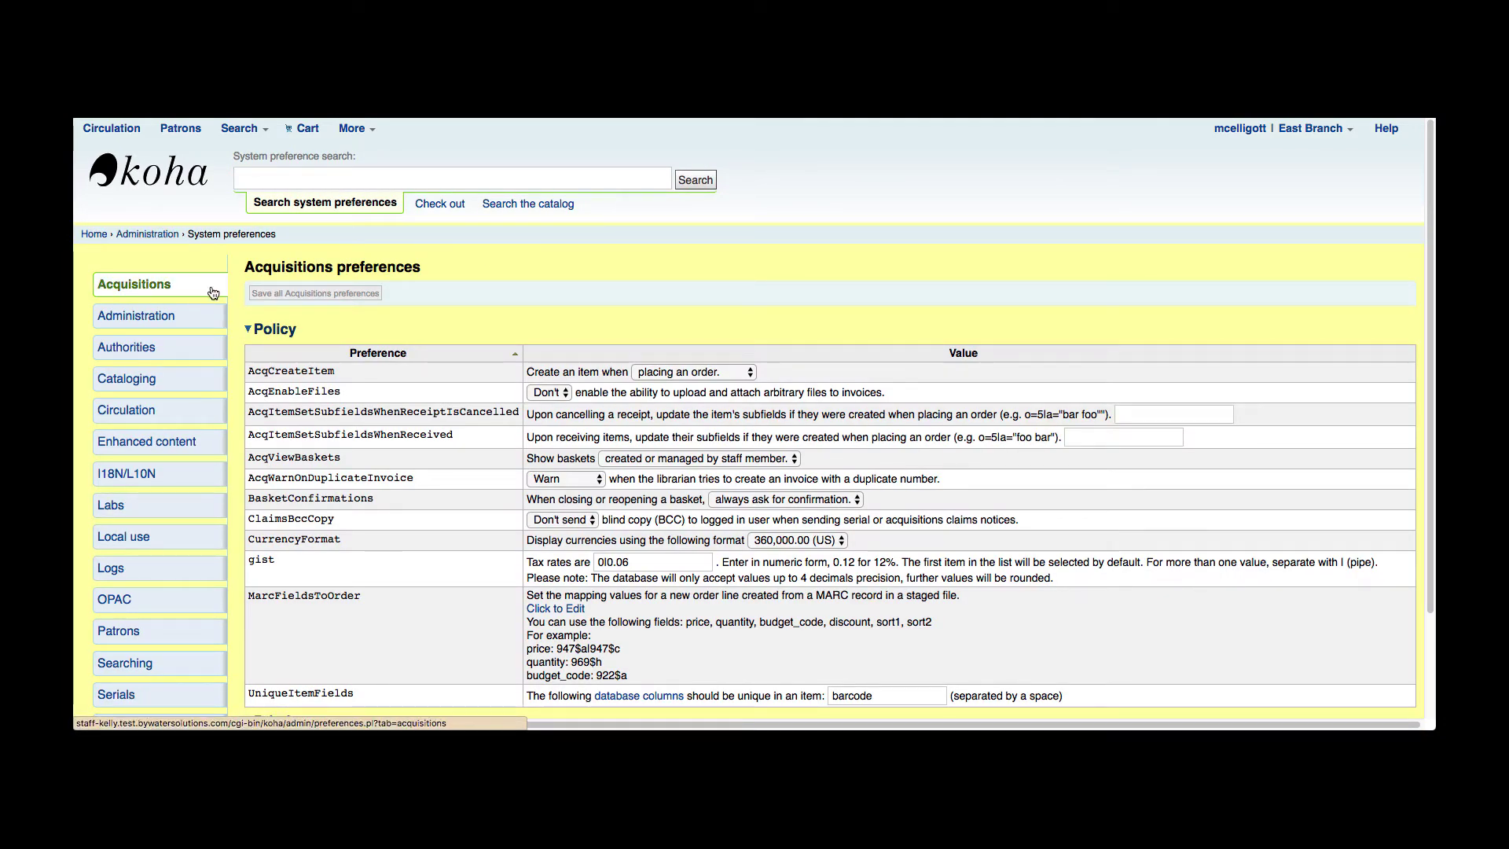
- Switch to the Logs preferences and leave AuthoritiesLog set to Don't log
{"action": "left_click", "coordinate": [180, 572]}
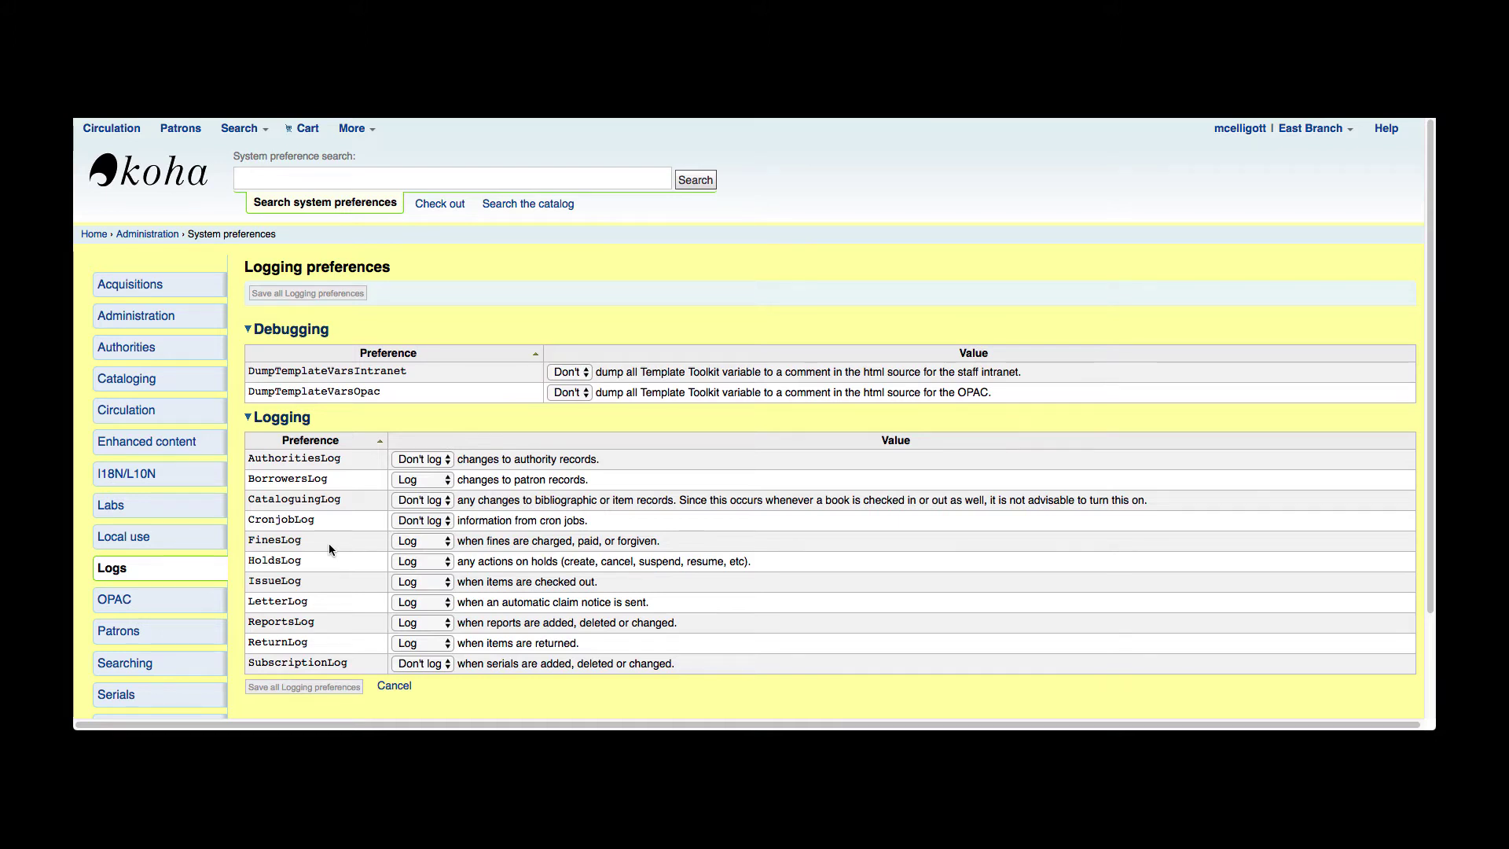
{"action": "left_click", "coordinate": [438, 461]}
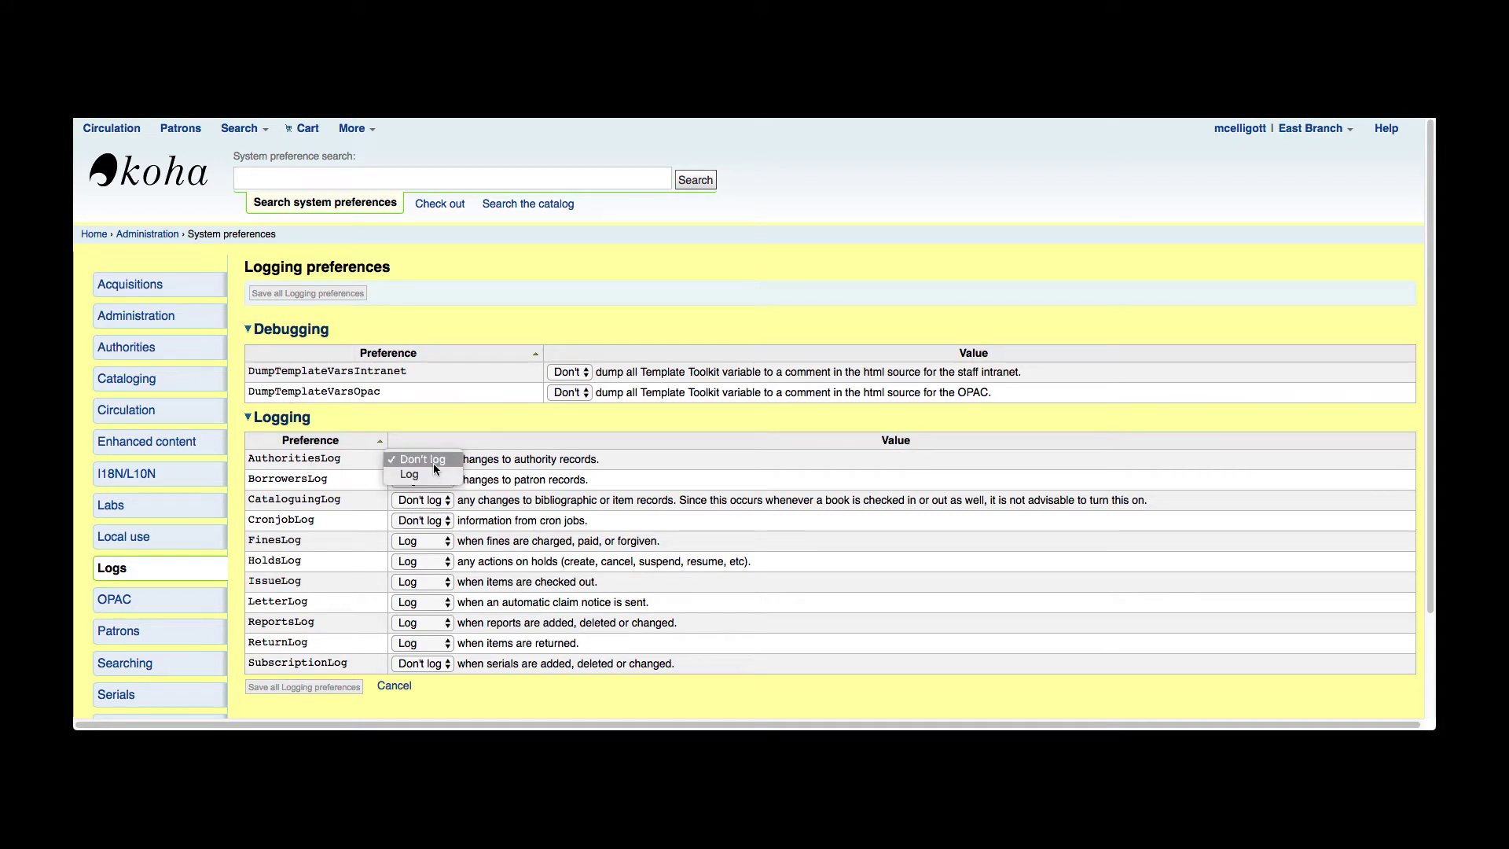
{"action": "left_click", "coordinate": [435, 466]}
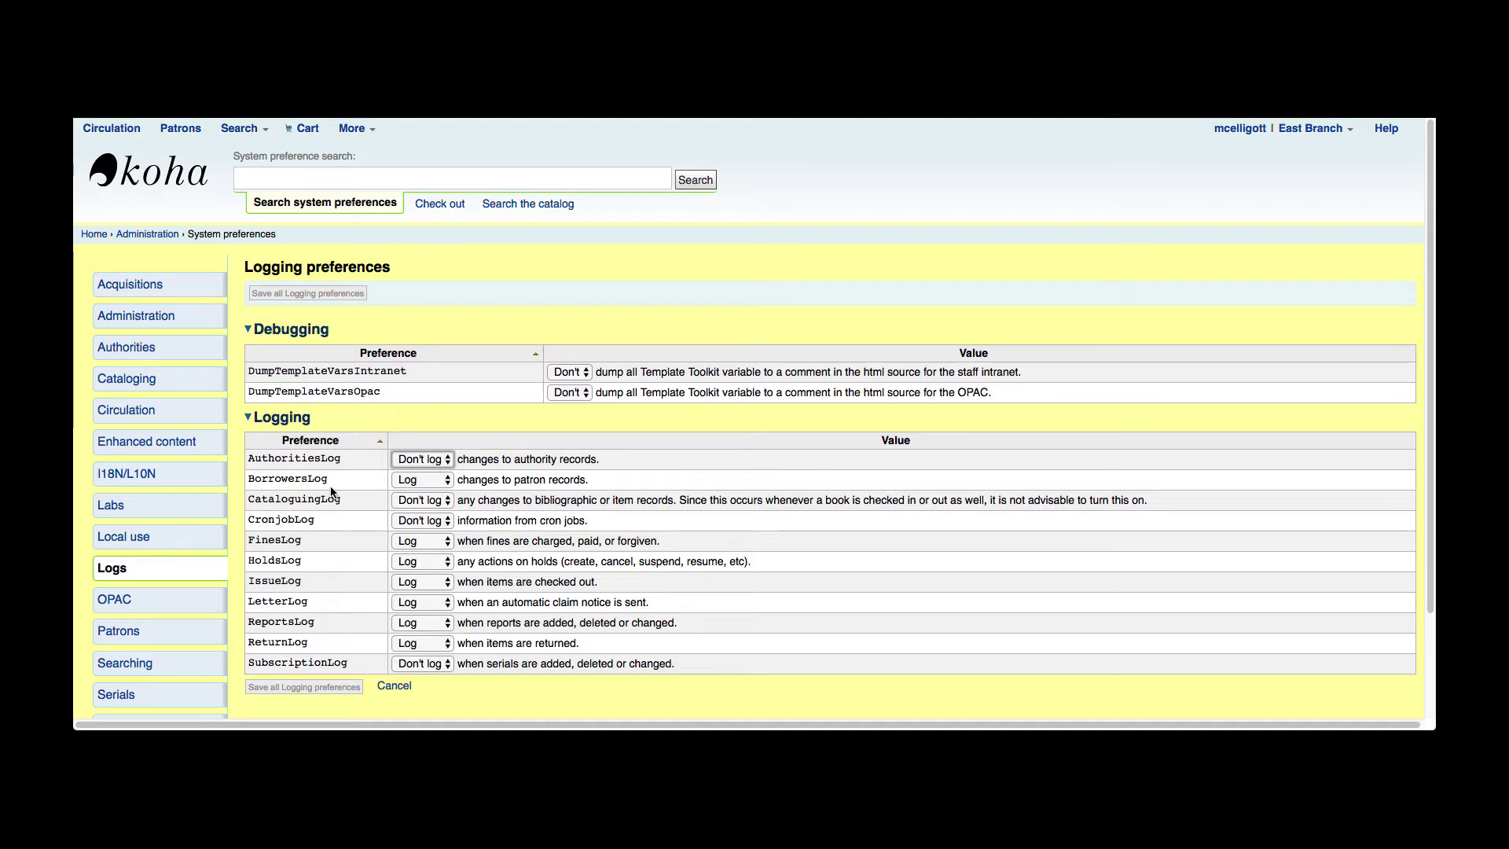
{"action": "left_click", "coordinate": [417, 481]}
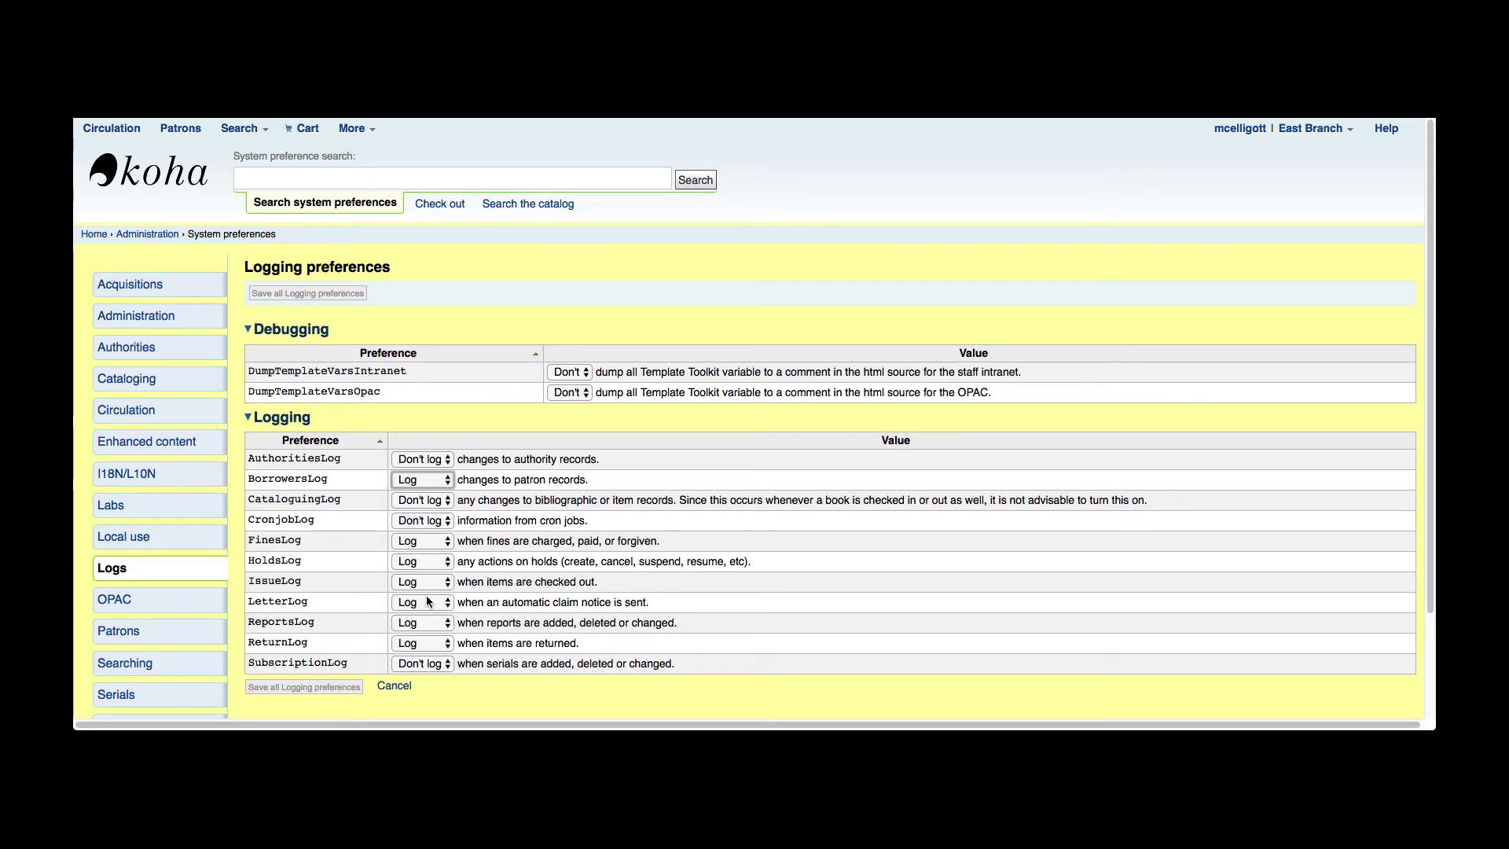
- Set ReturnLog and IssueLog to Don't log, save all Logging preferences, and return home
{"action": "left_click", "coordinate": [435, 645]}
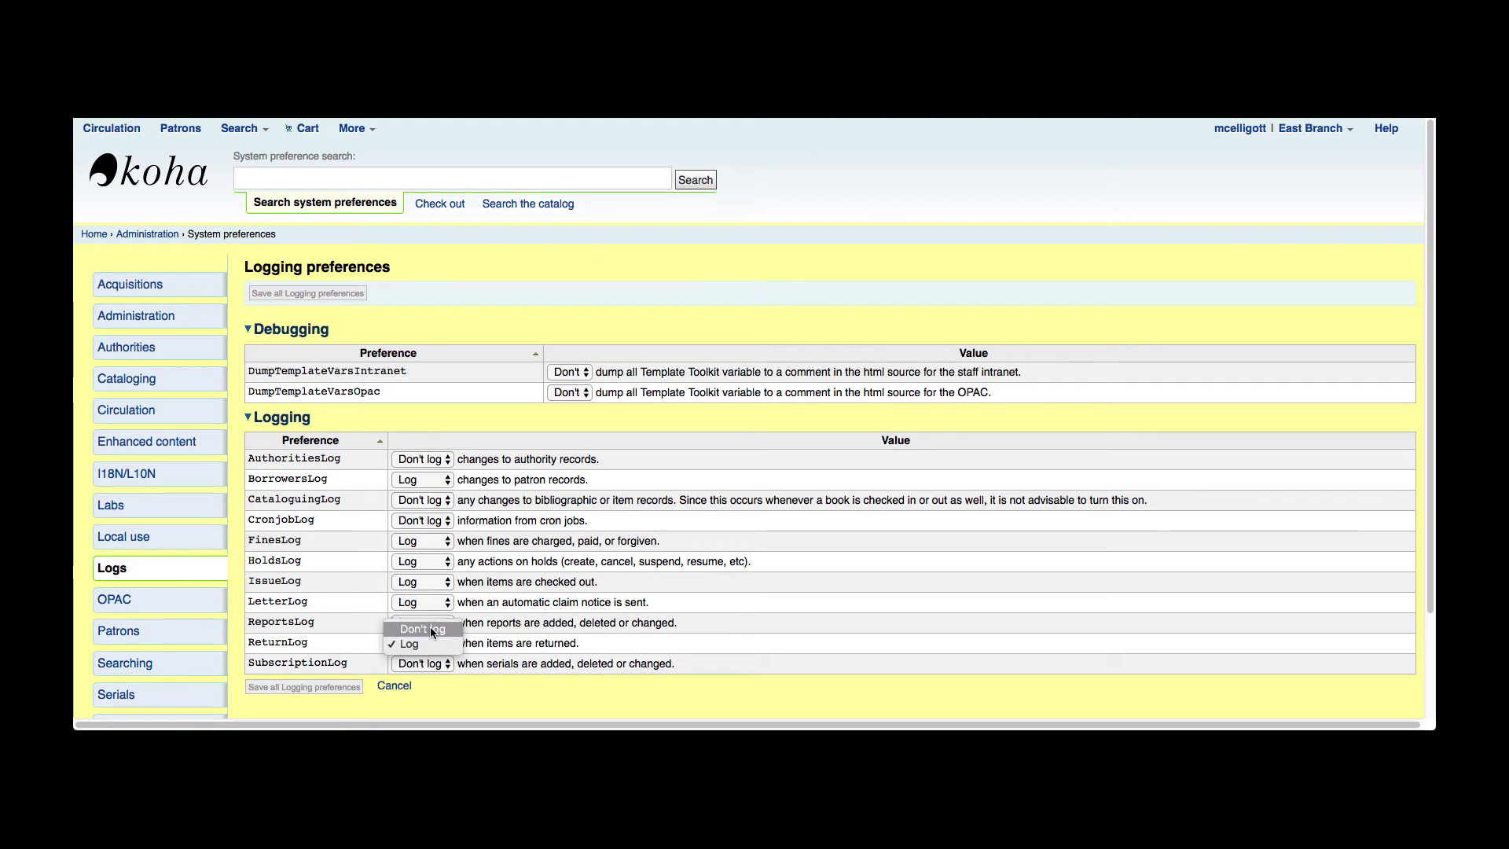
{"action": "left_click", "coordinate": [431, 630]}
{"action": "left_click", "coordinate": [415, 580]}
{"action": "left_click", "coordinate": [421, 566]}
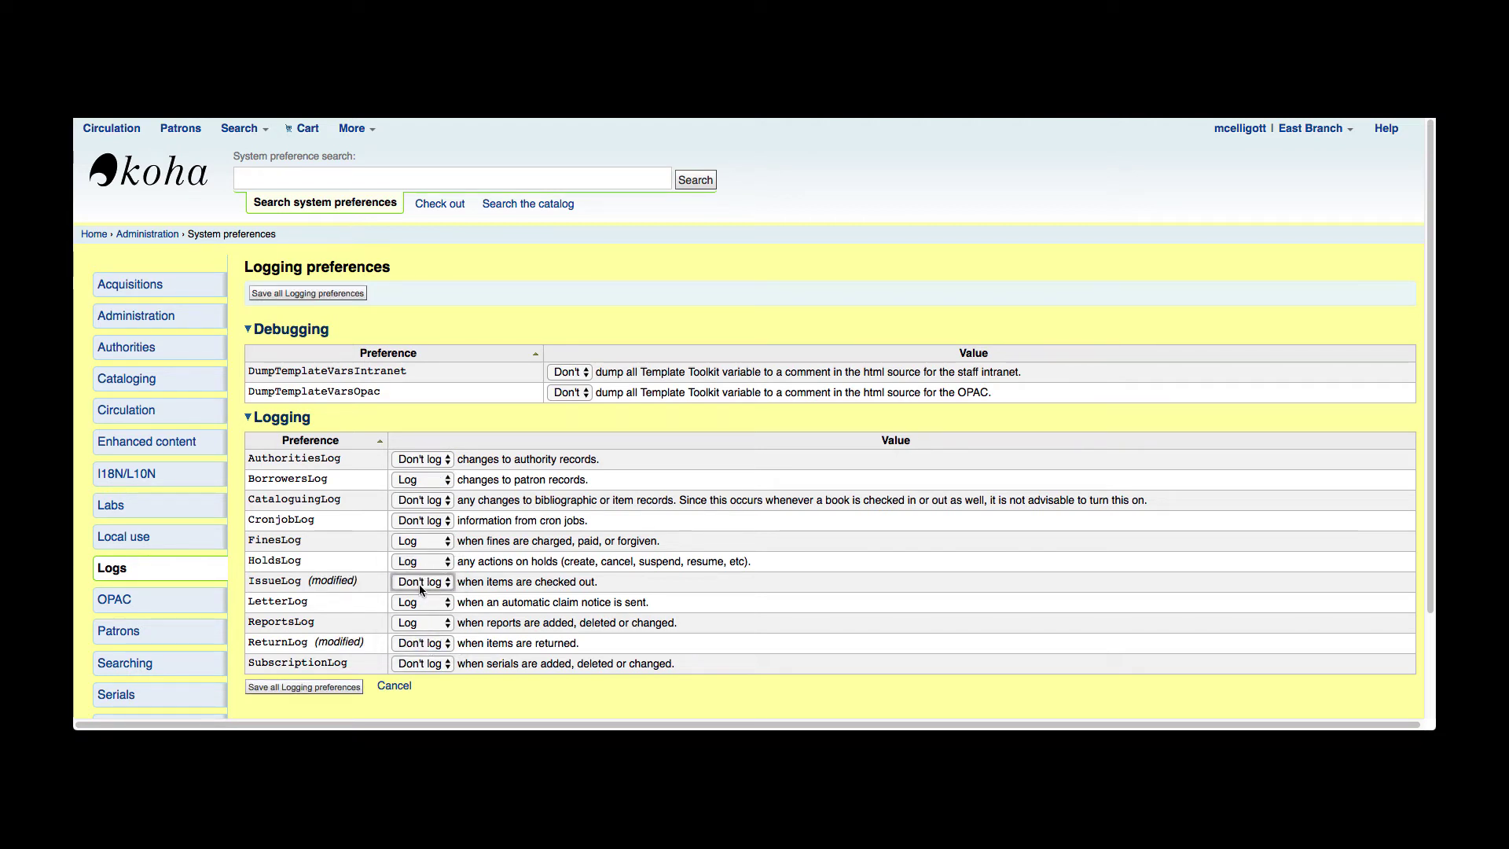
{"action": "left_click", "coordinate": [324, 688]}
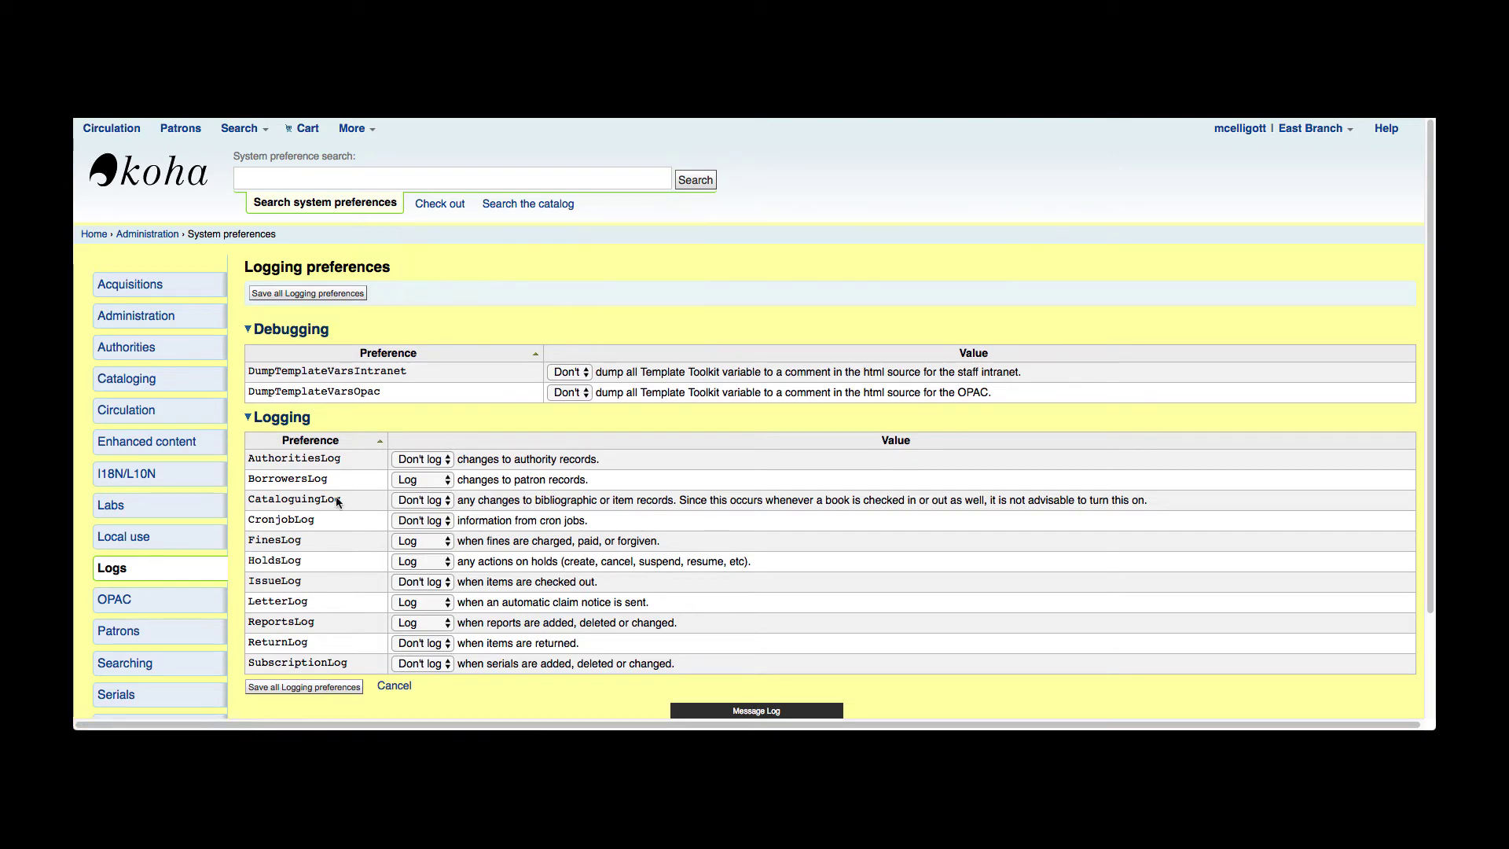
{"action": "left_click", "coordinate": [182, 190]}
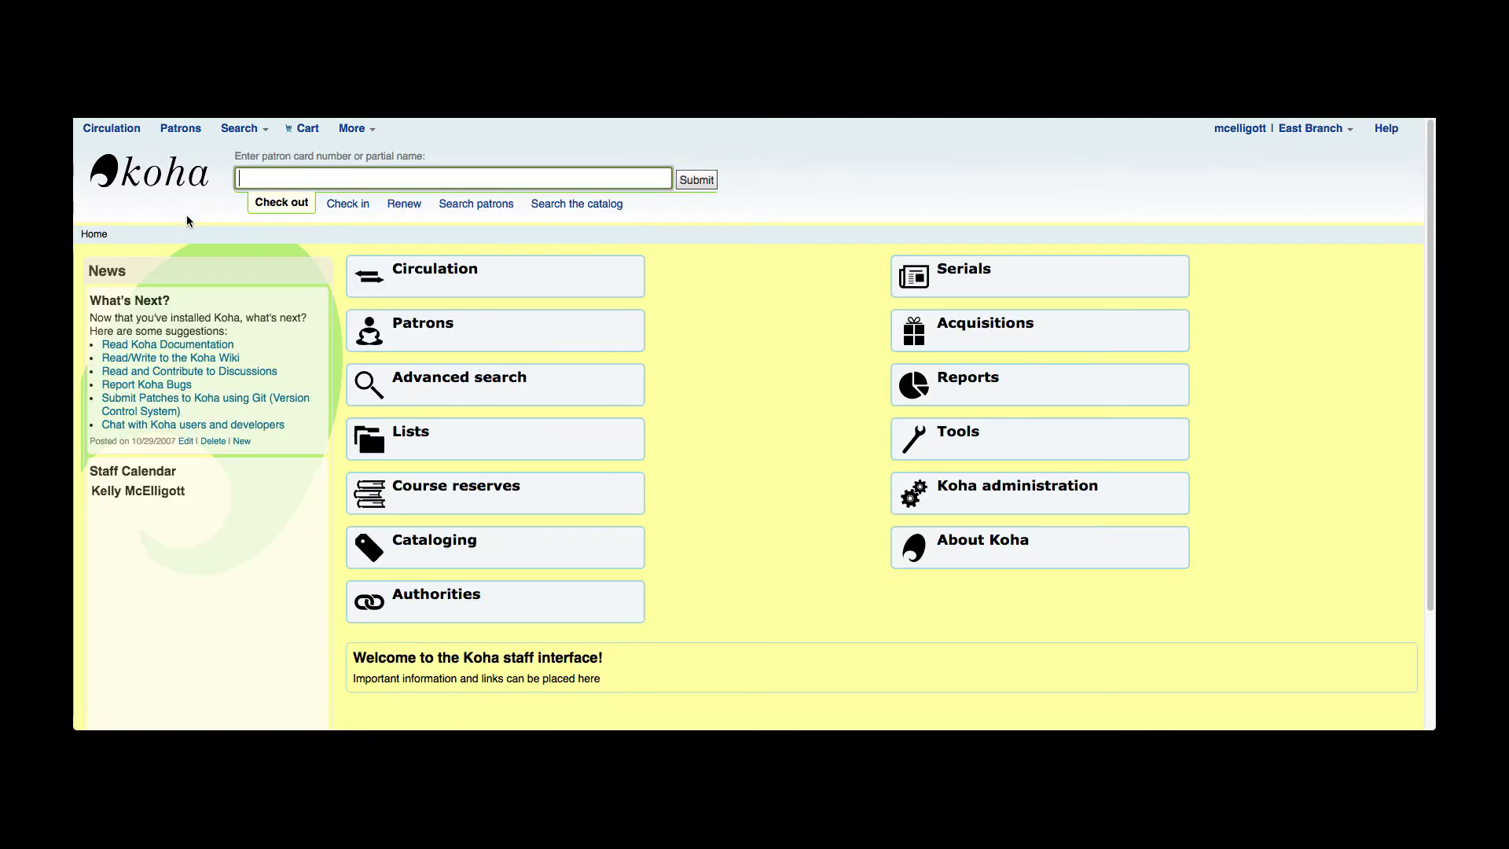
- Open Tools and choose Log viewer under Additional tools
{"action": "left_click", "coordinate": [987, 449]}
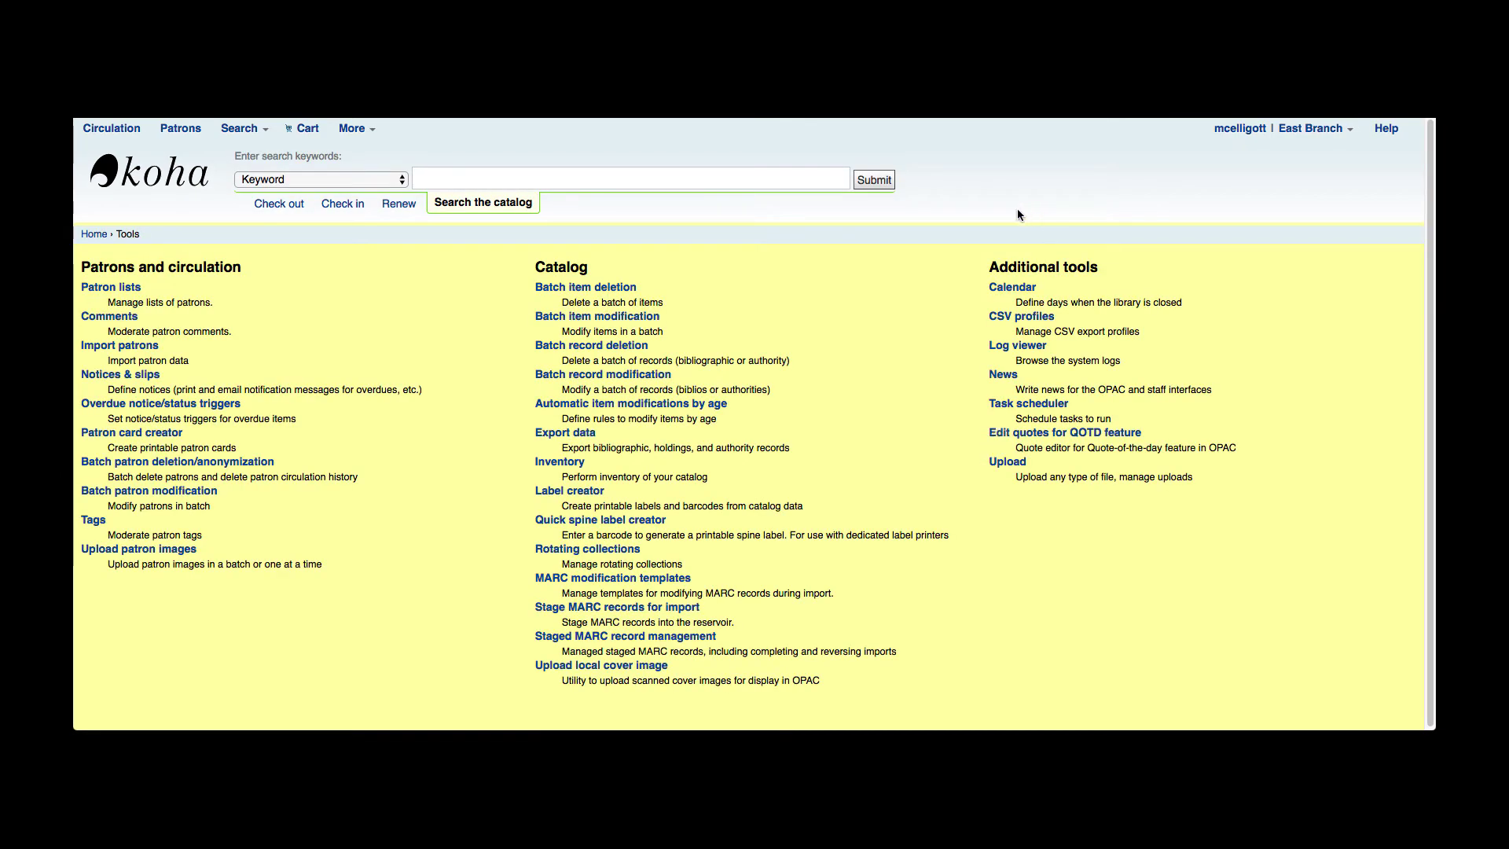
{"action": "left_click", "coordinate": [1015, 346]}
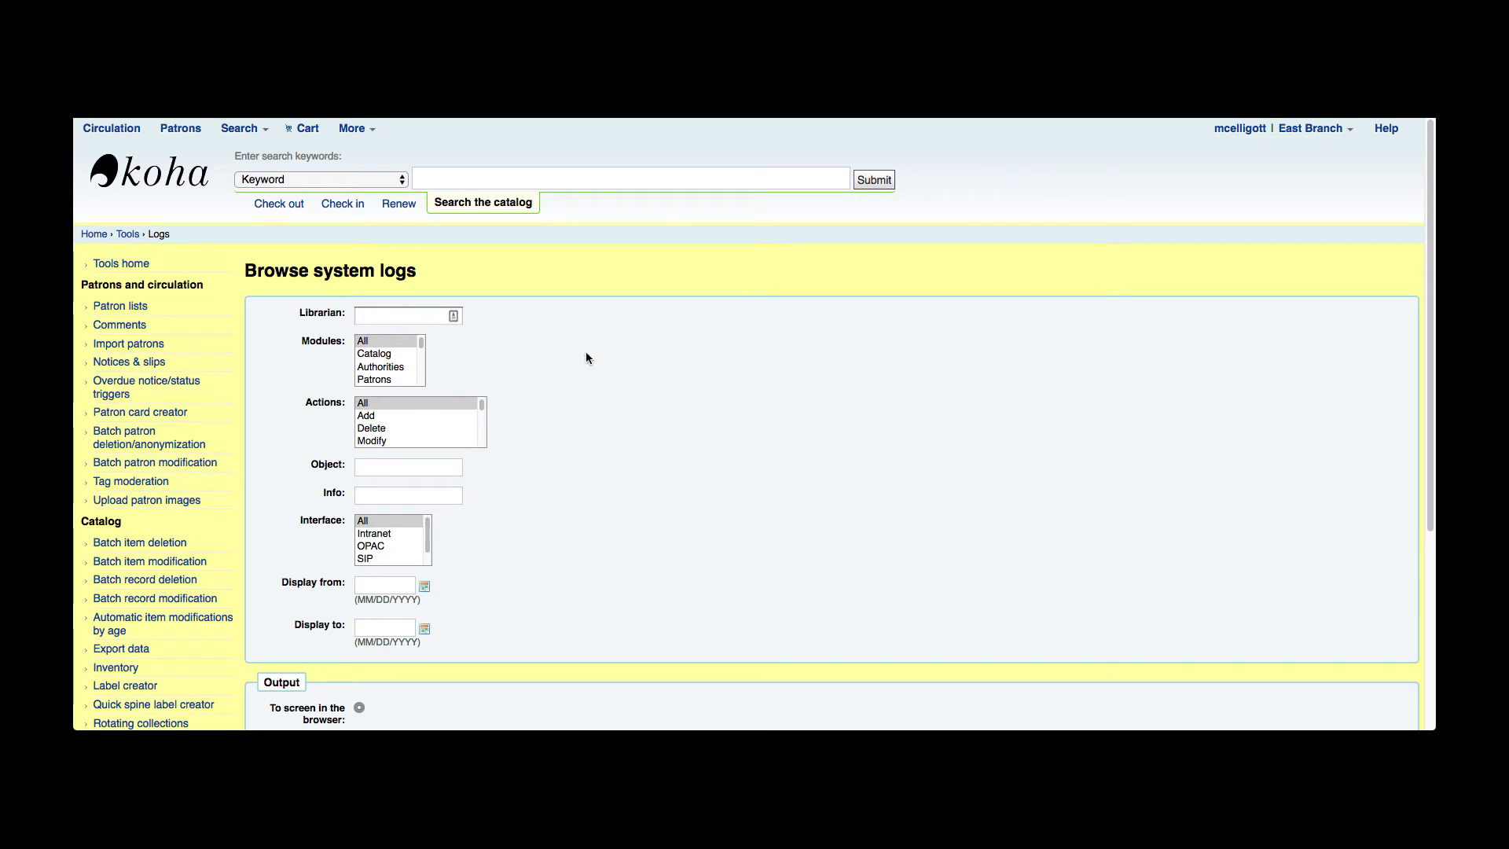
- From the home page, search patrons by the librarian's surname and open their record
{"action": "left_click", "coordinate": [150, 172]}
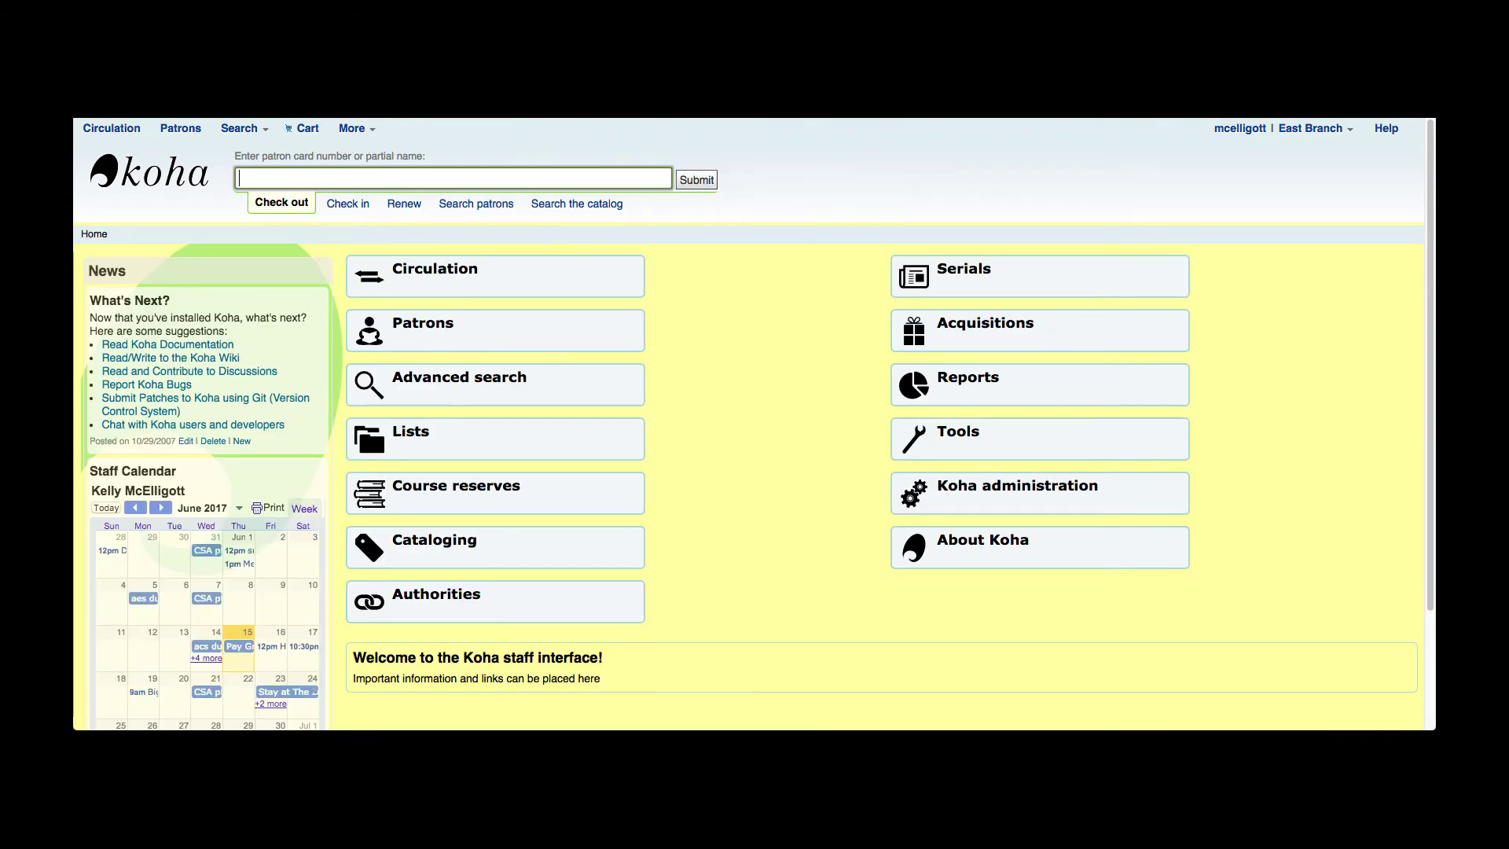
{"action": "type", "text": "mcell"}
{"action": "left_click", "coordinate": [464, 204]}
{"action": "type", "text": "igott"}
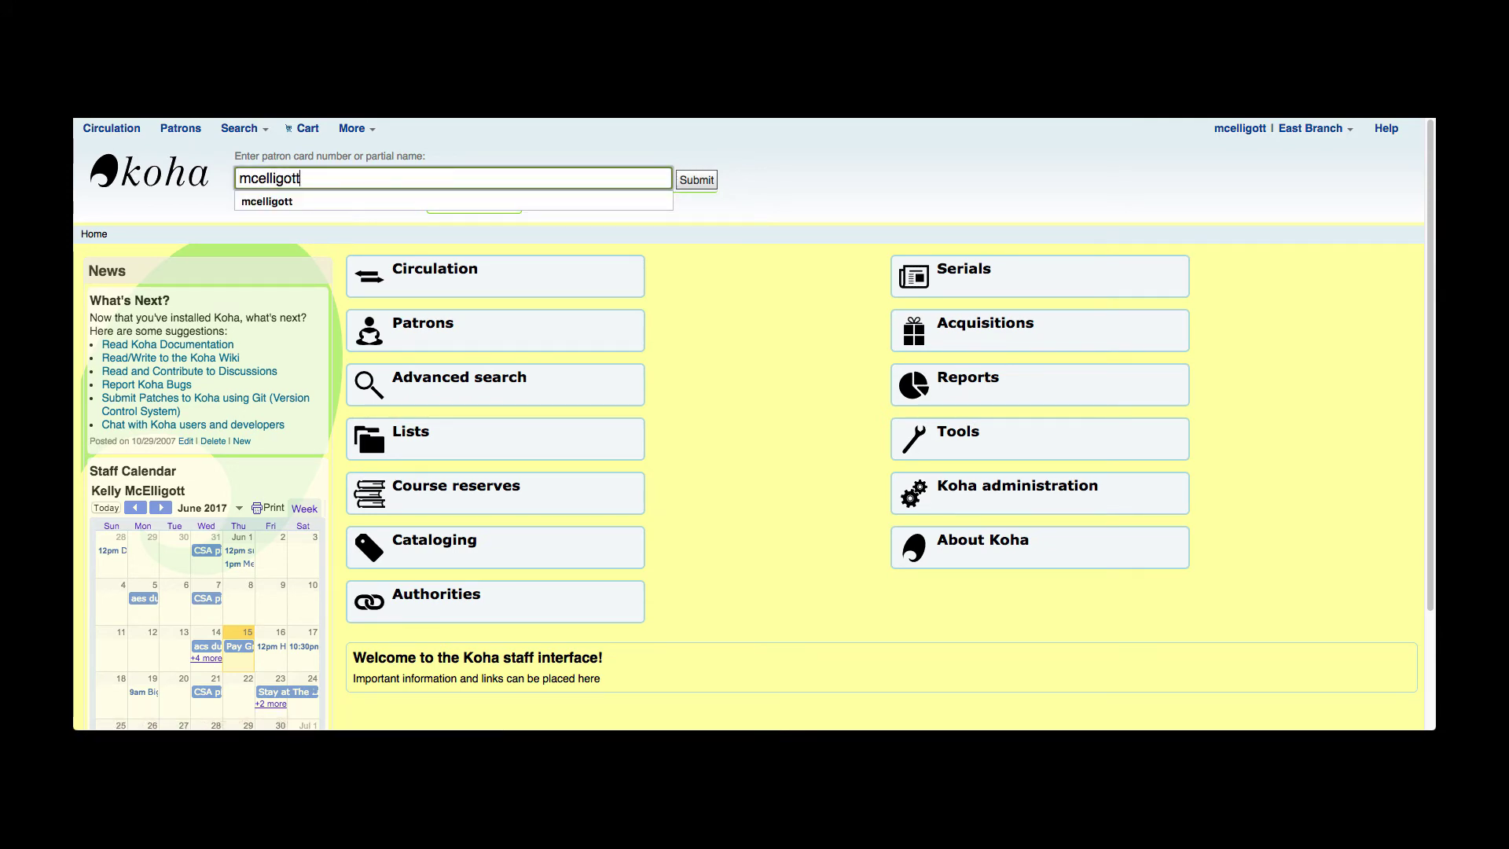
{"action": "left_click", "coordinate": [695, 184]}
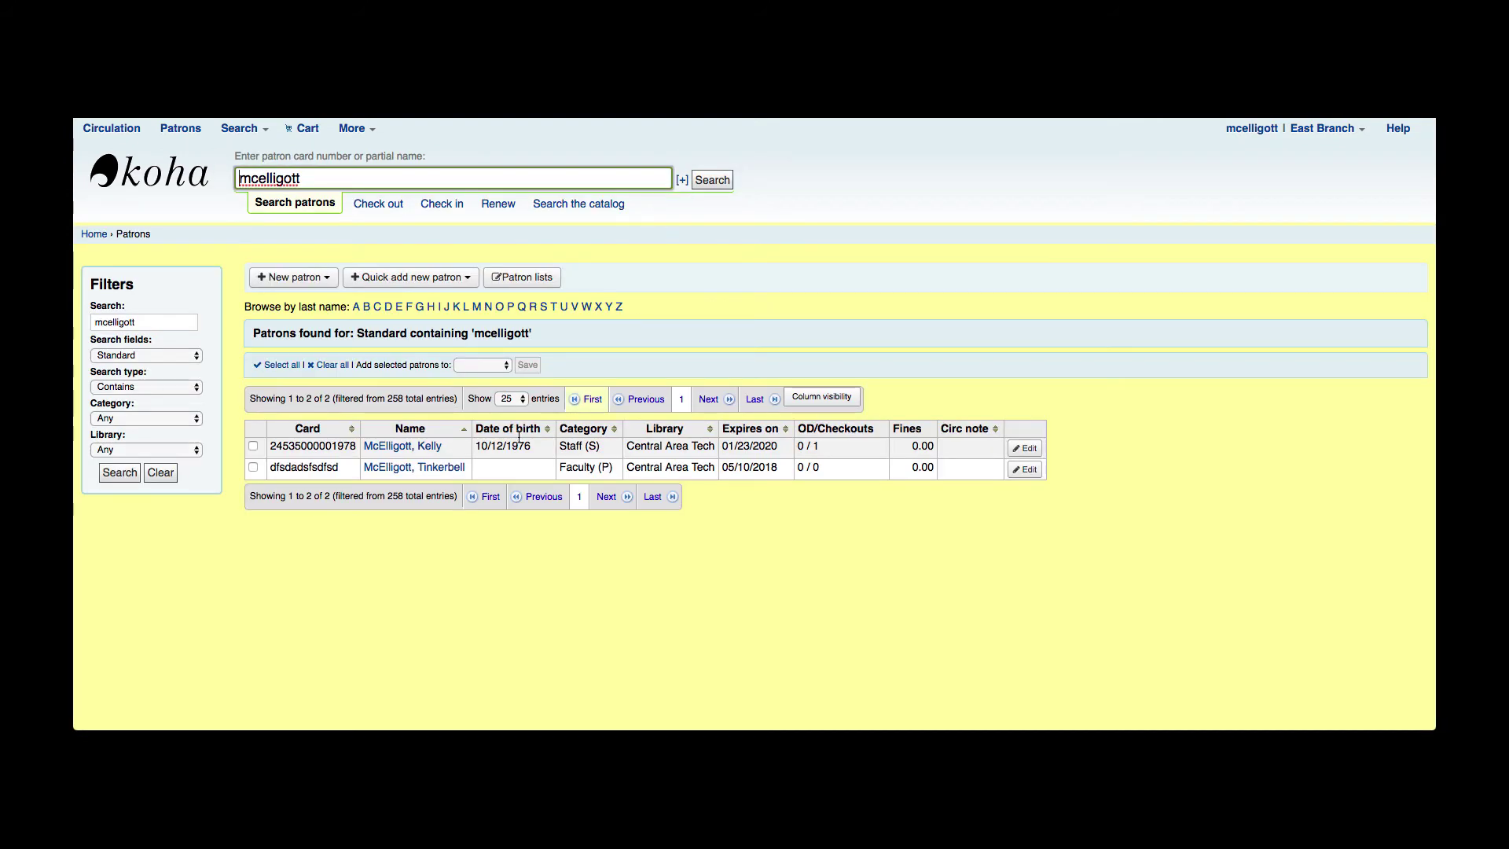
{"action": "left_click", "coordinate": [417, 448]}
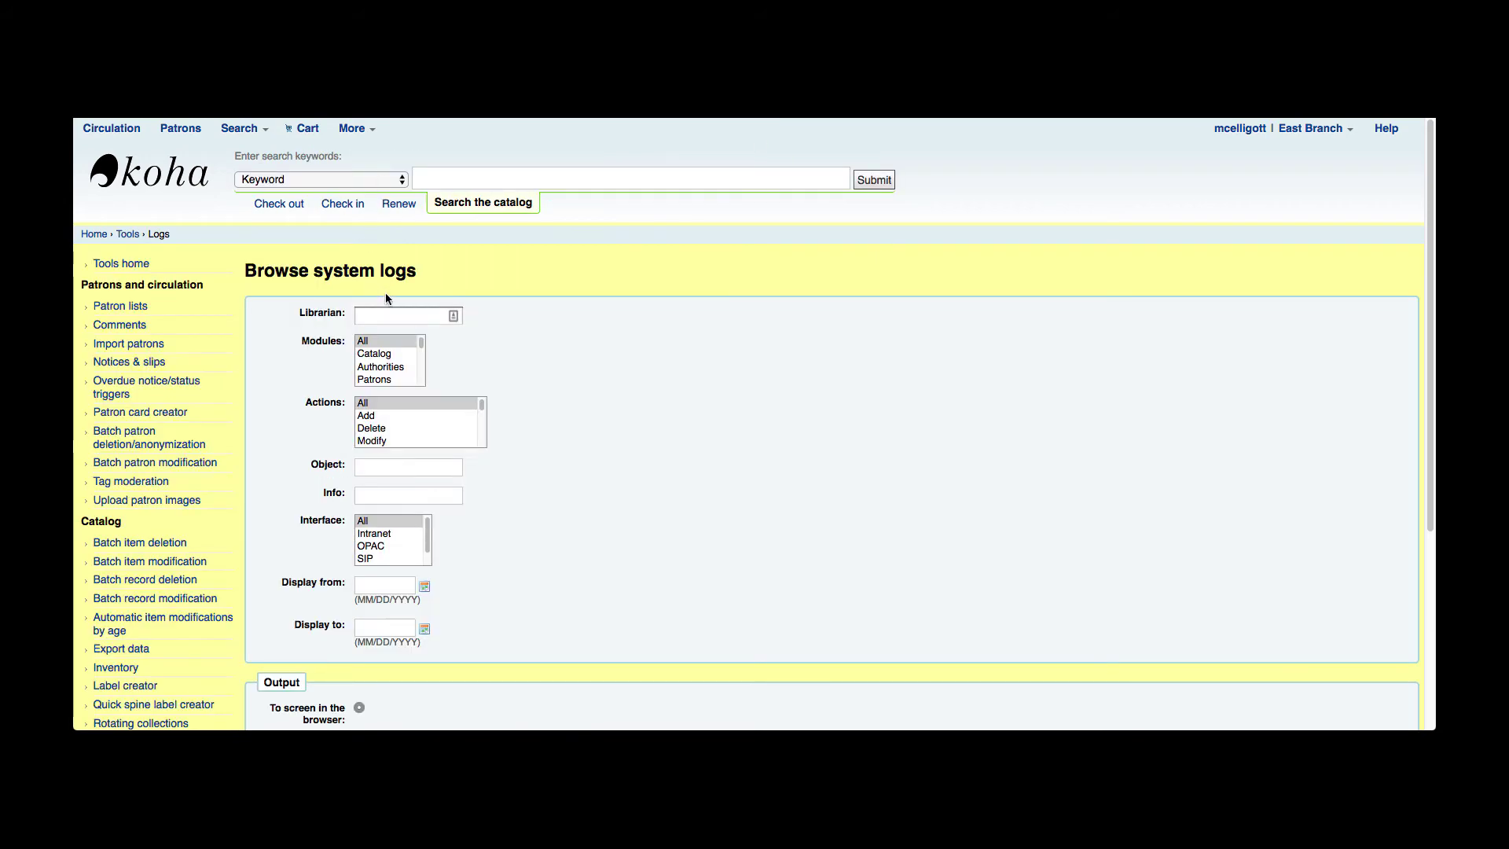
{"action": "left_click", "coordinate": [383, 313]}
{"action": "type", "text": "279"}
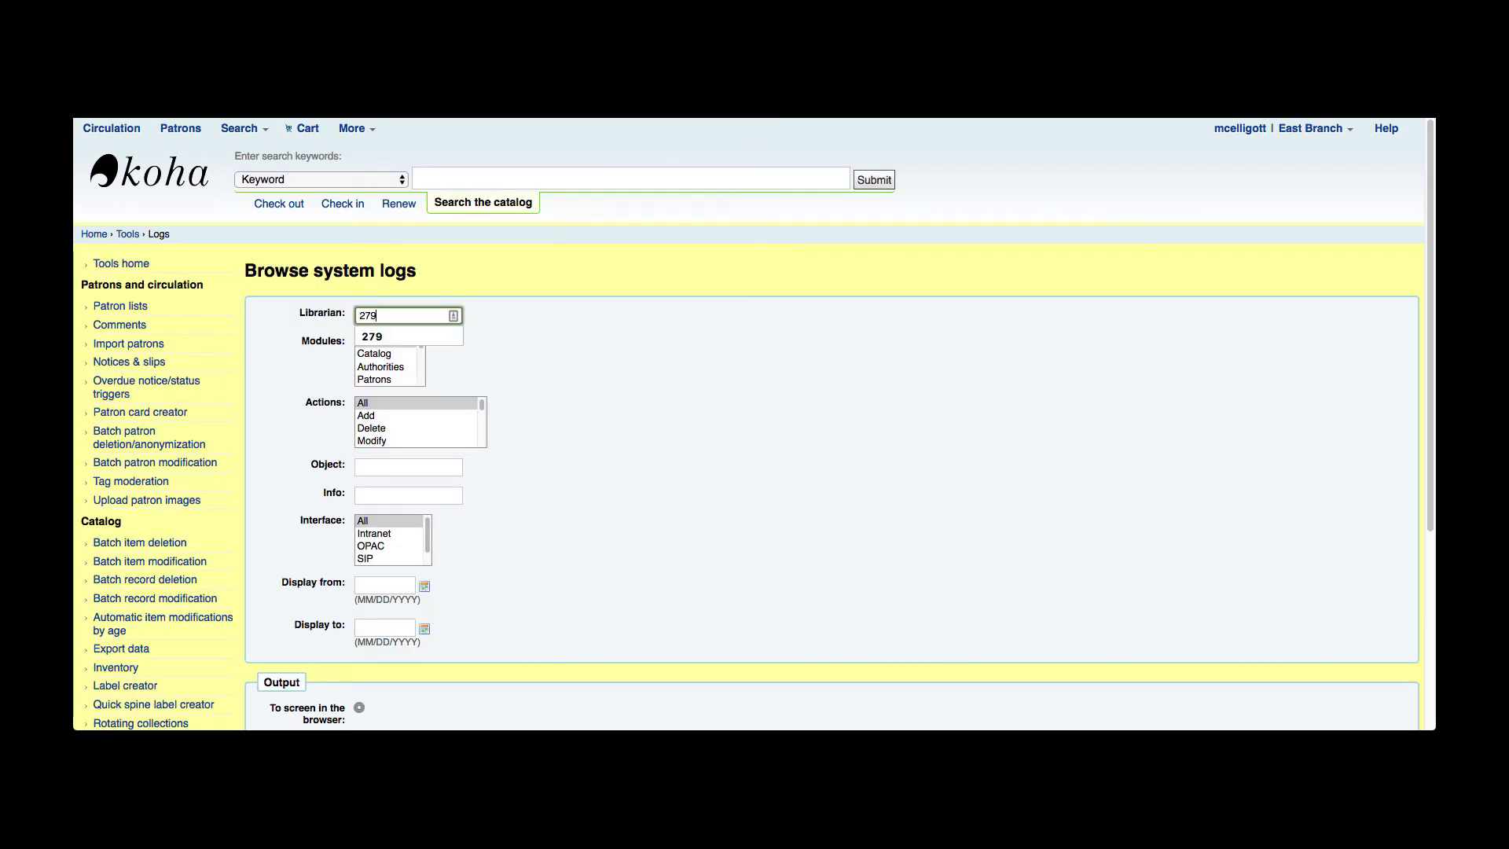
{"action": "left_click", "coordinate": [373, 337]}
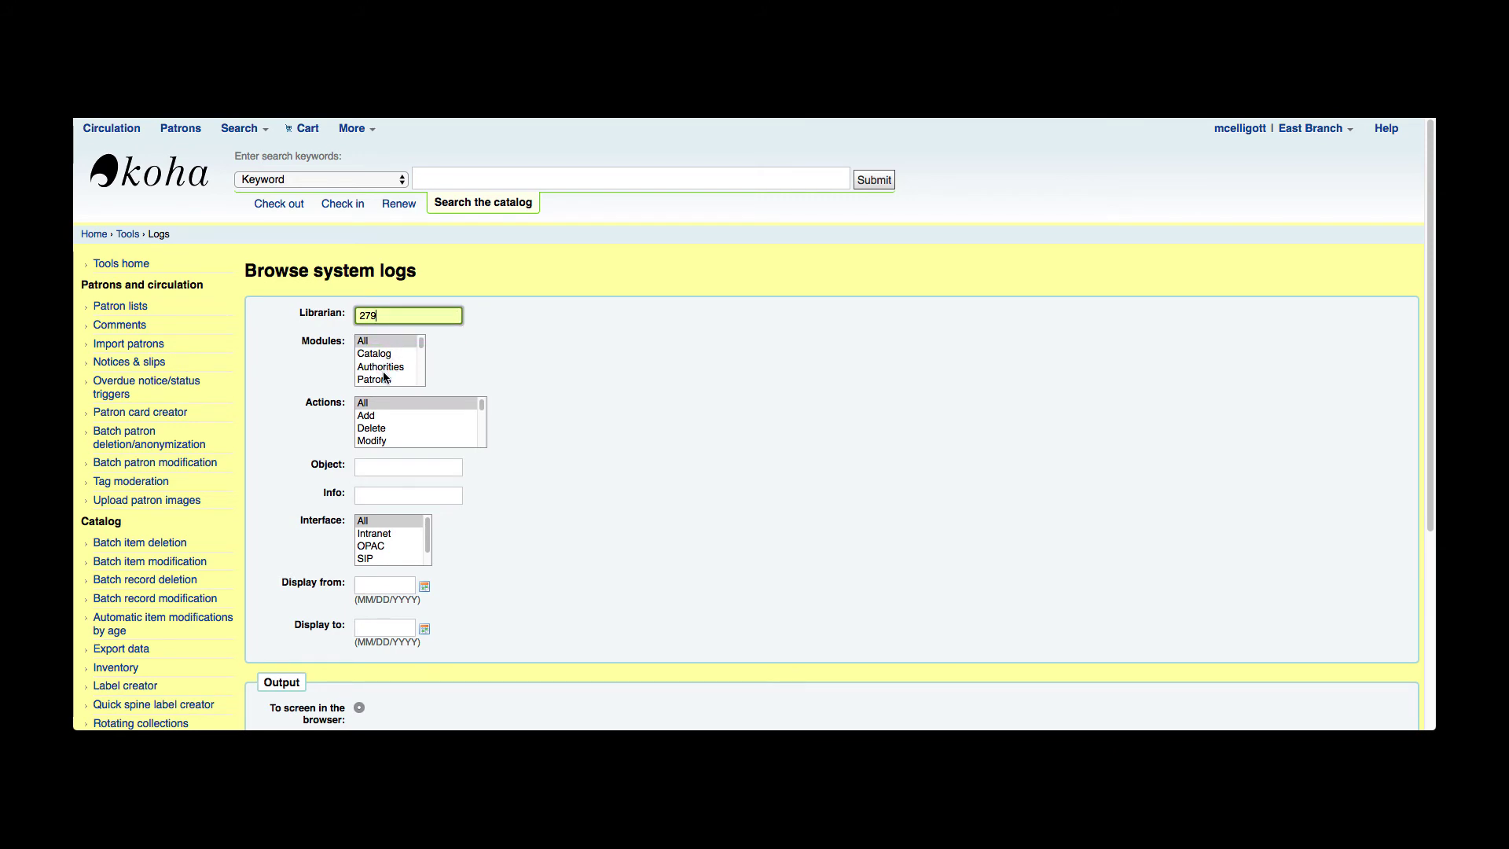
{"action": "scroll", "coordinate": [381, 371], "scroll_direction": "down", "scroll_amount": 1}
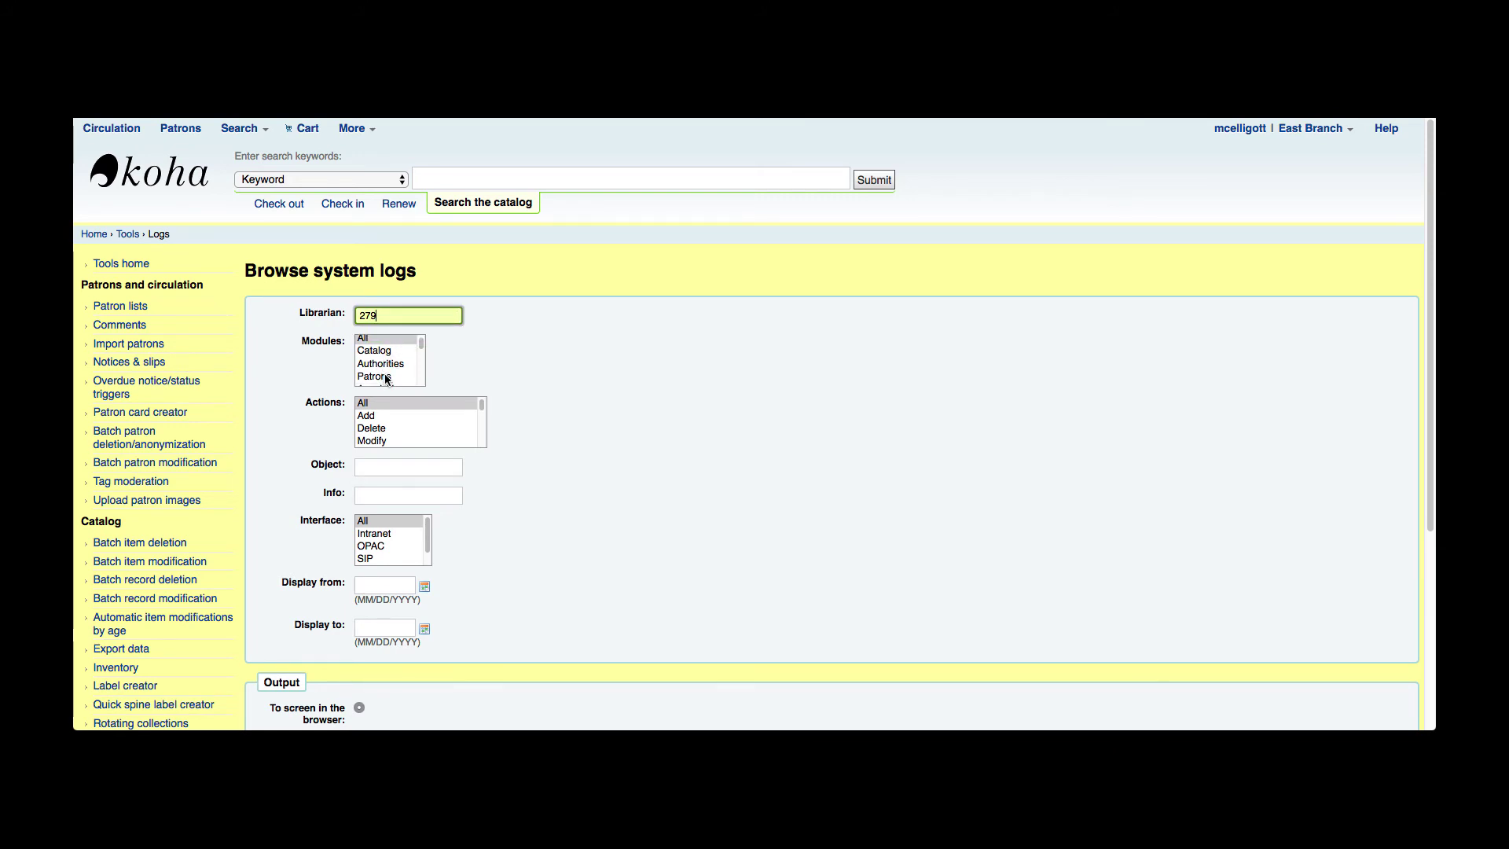
{"action": "scroll", "coordinate": [385, 381], "scroll_direction": "down", "scroll_amount": 2}
{"action": "scroll", "coordinate": [388, 384], "scroll_direction": "down", "scroll_amount": 3}
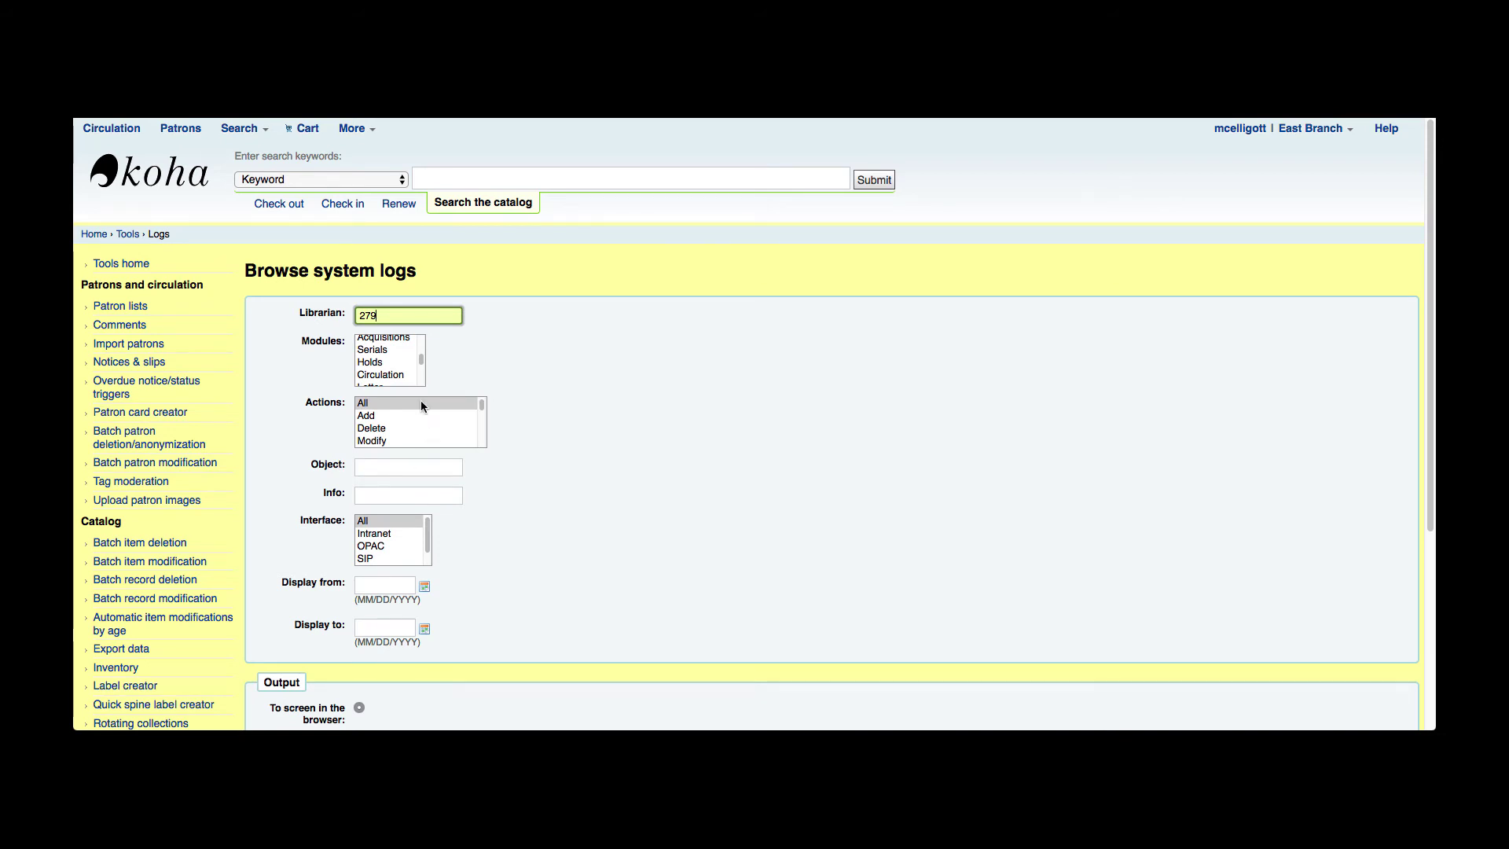
{"action": "scroll", "coordinate": [374, 362], "scroll_direction": "up", "scroll_amount": 2}
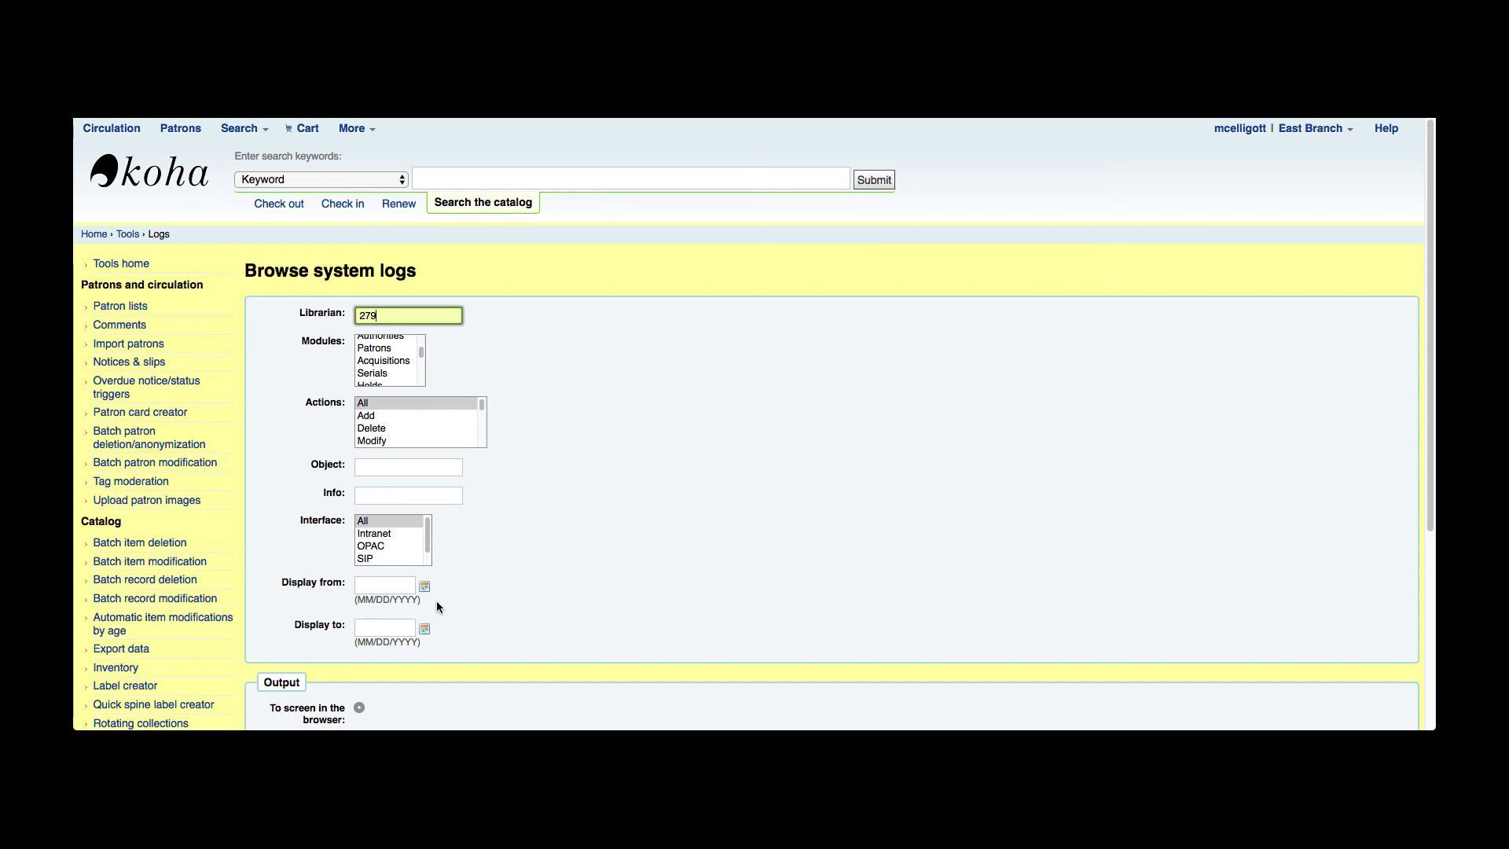
{"action": "scroll", "coordinate": [438, 603], "scroll_direction": "down", "scroll_amount": 3}
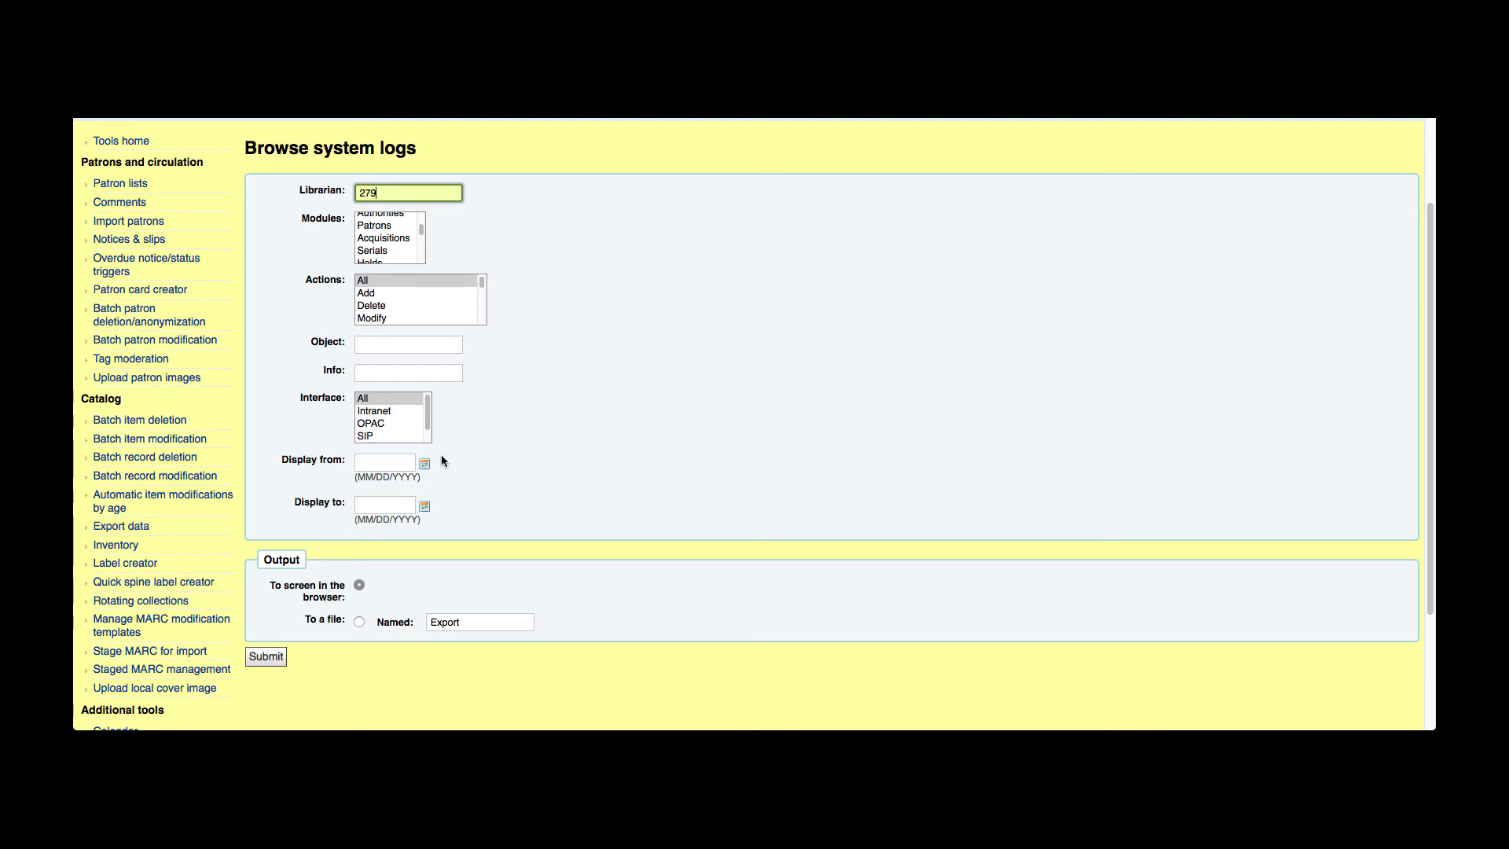
- Set the log date range from 06/01/2017 to 06/15/2017 and submit the search
{"action": "left_click", "coordinate": [410, 462]}
{"action": "left_click", "coordinate": [469, 537]}
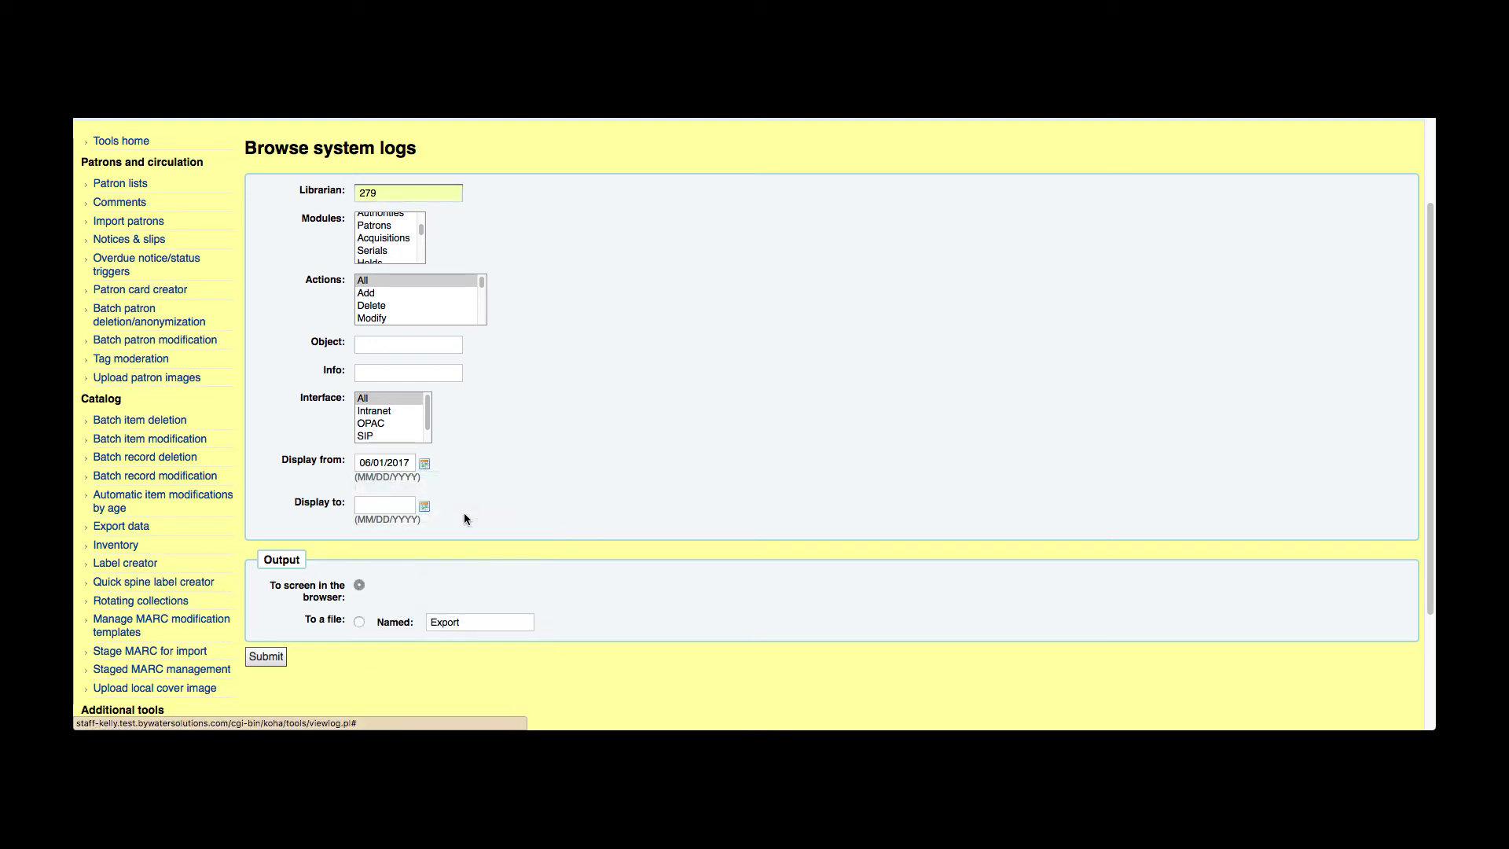
{"action": "left_click", "coordinate": [426, 504]}
{"action": "left_click", "coordinate": [479, 618]}
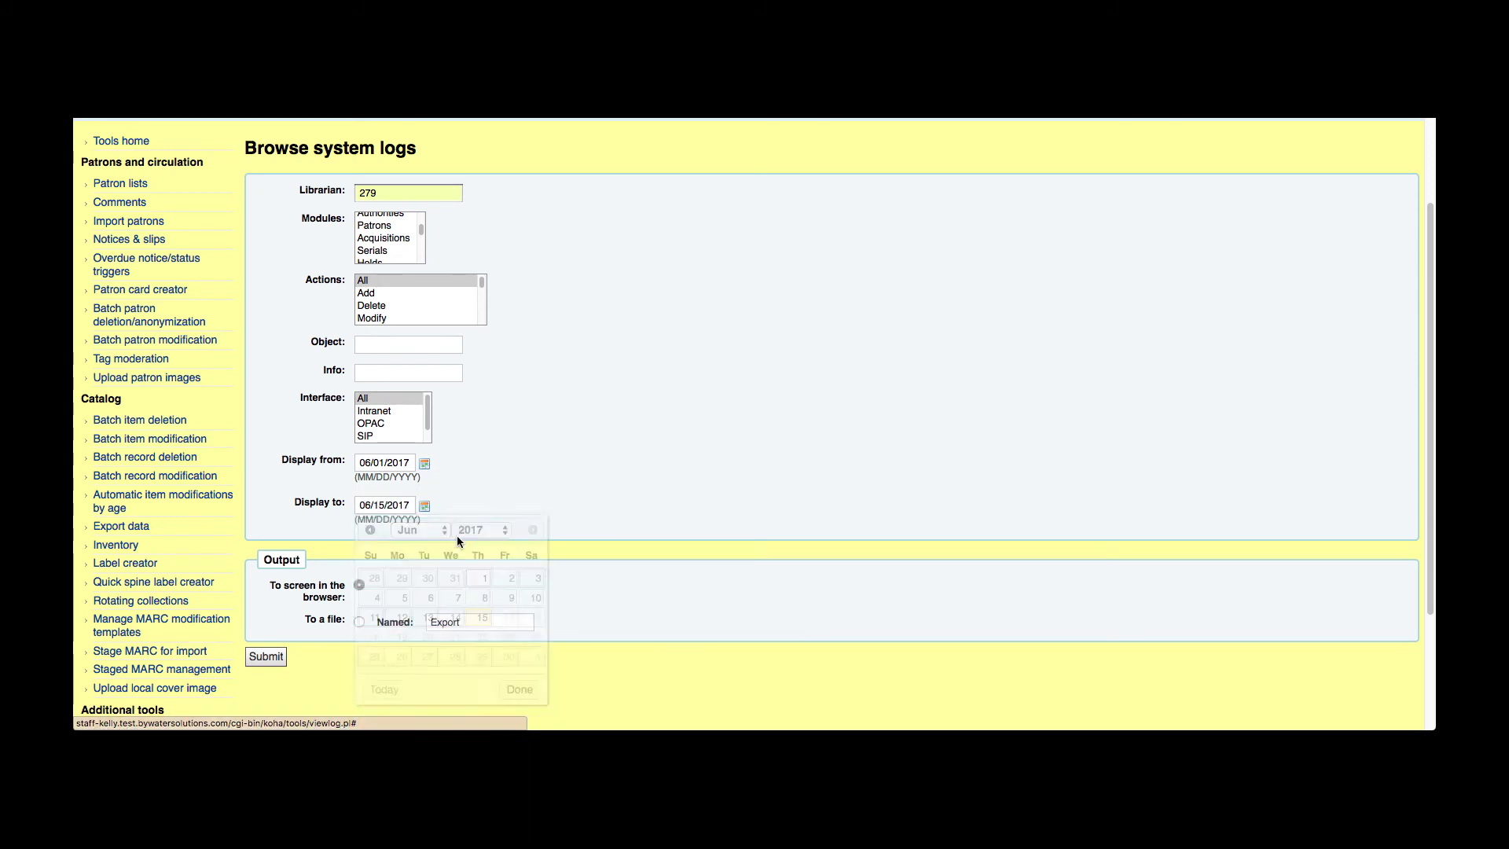
{"action": "scroll", "coordinate": [390, 236], "scroll_direction": "up", "scroll_amount": 5}
{"action": "scroll", "coordinate": [761, 472], "scroll_direction": "down", "scroll_amount": 5}
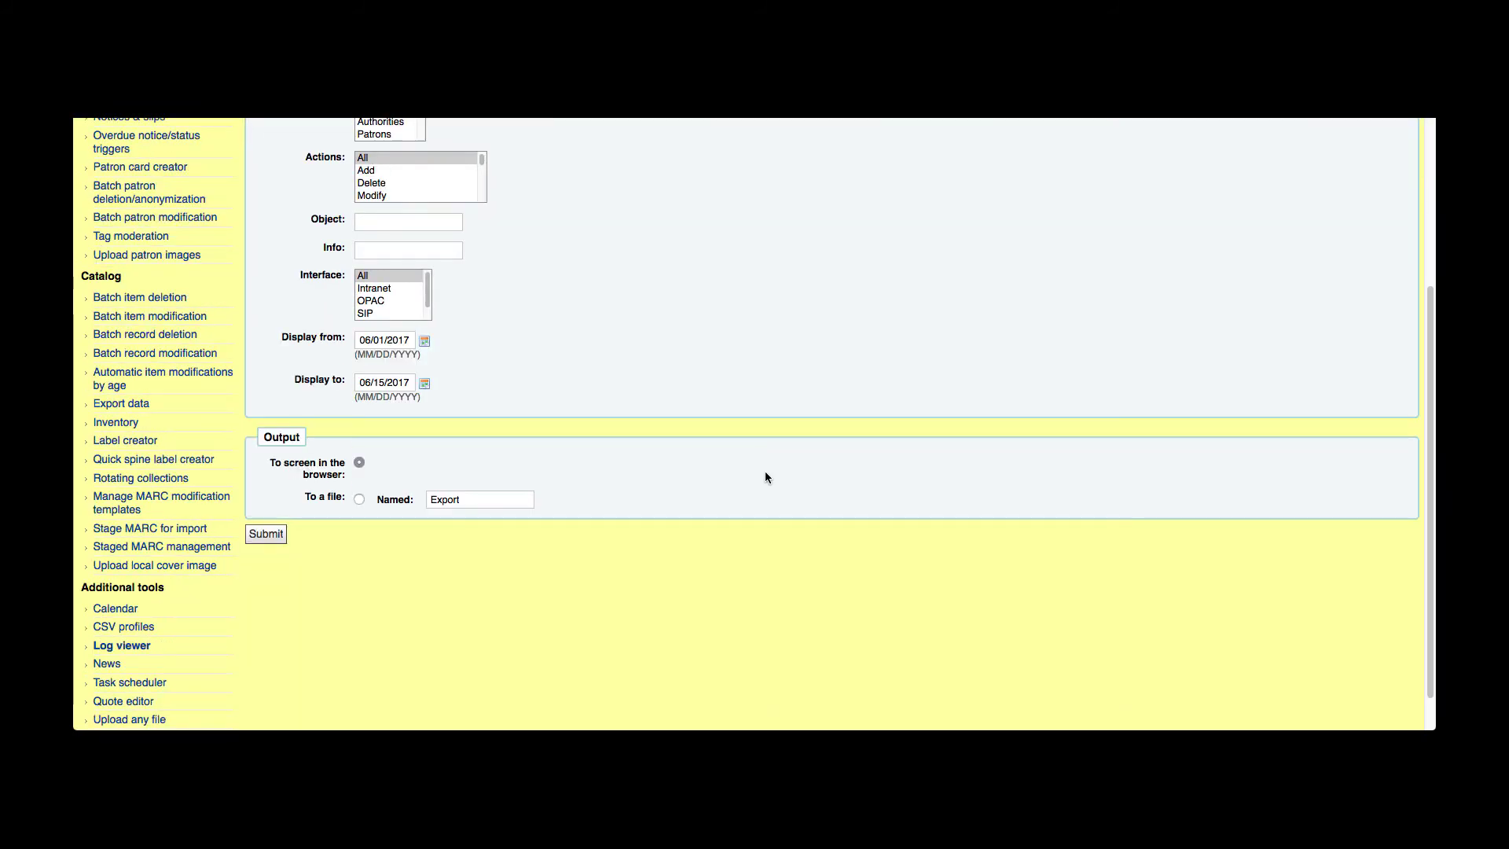
{"action": "left_click", "coordinate": [267, 535]}
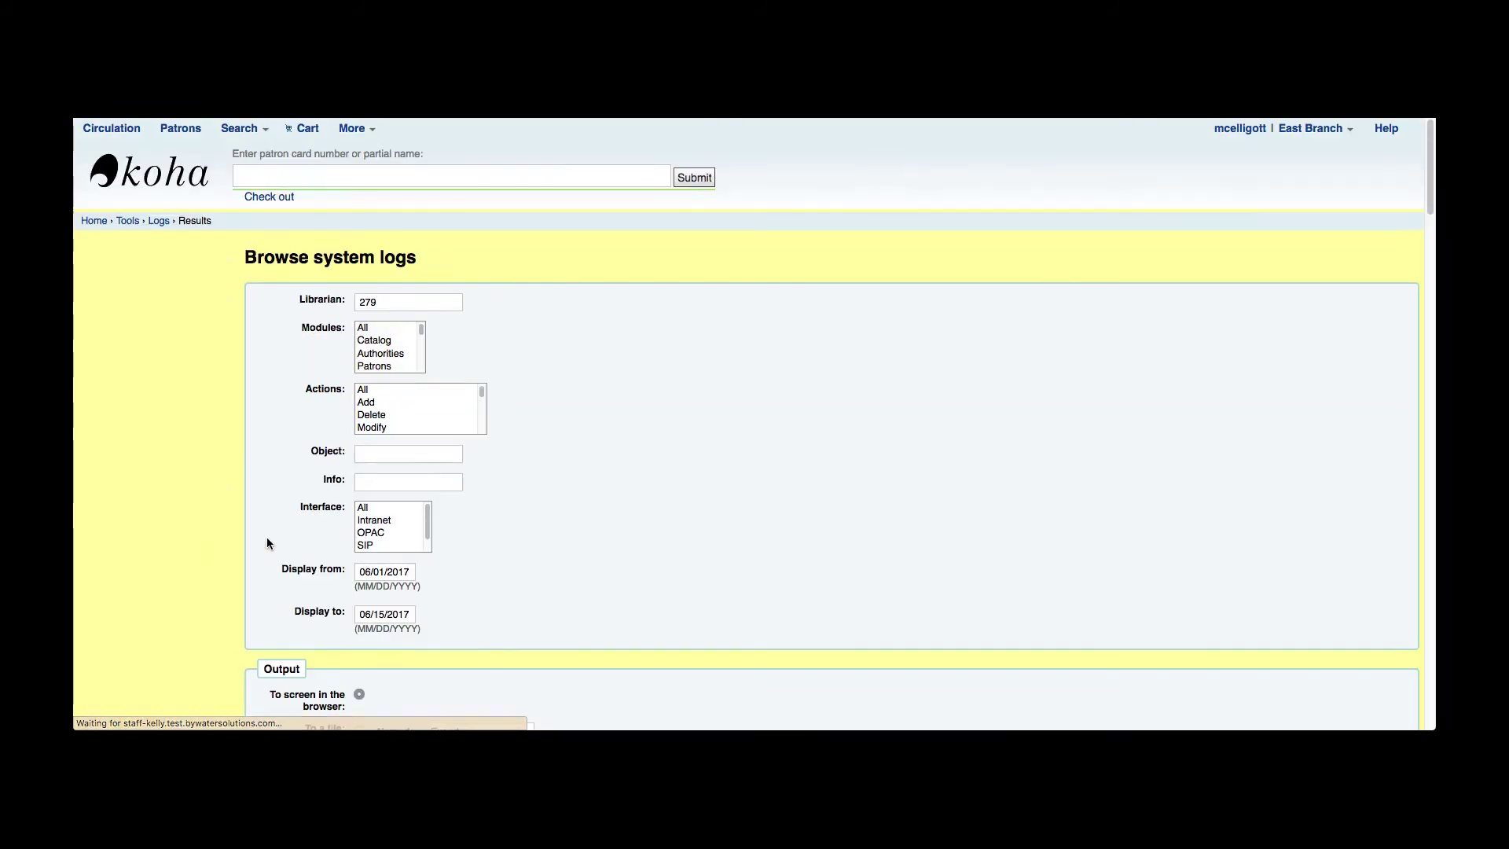
{"action": "scroll", "coordinate": [281, 531], "scroll_direction": "down", "scroll_amount": 8}
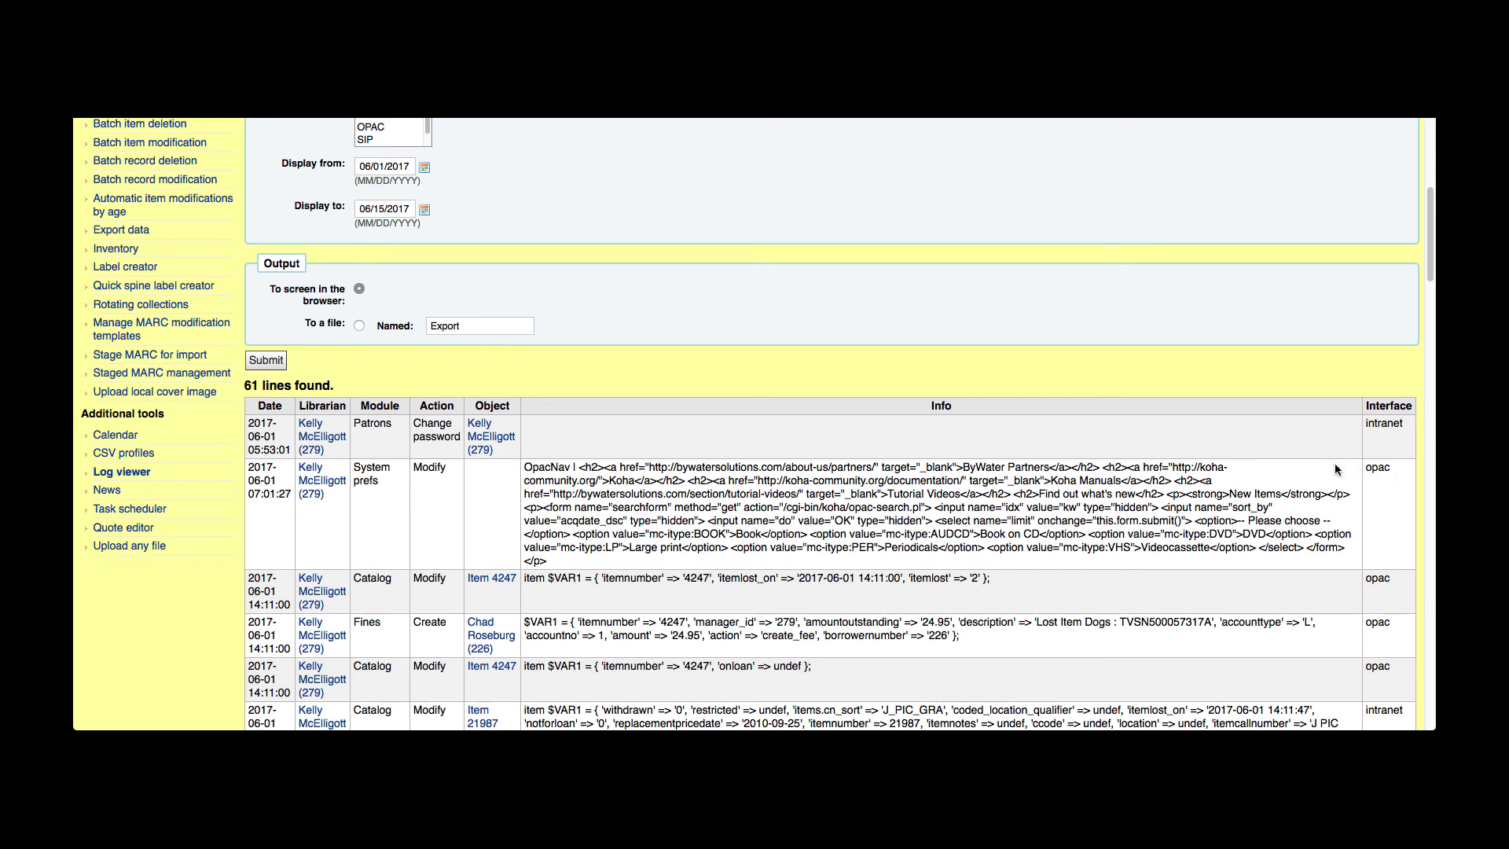
{"action": "scroll", "coordinate": [408, 574], "scroll_direction": "down", "scroll_amount": 2}
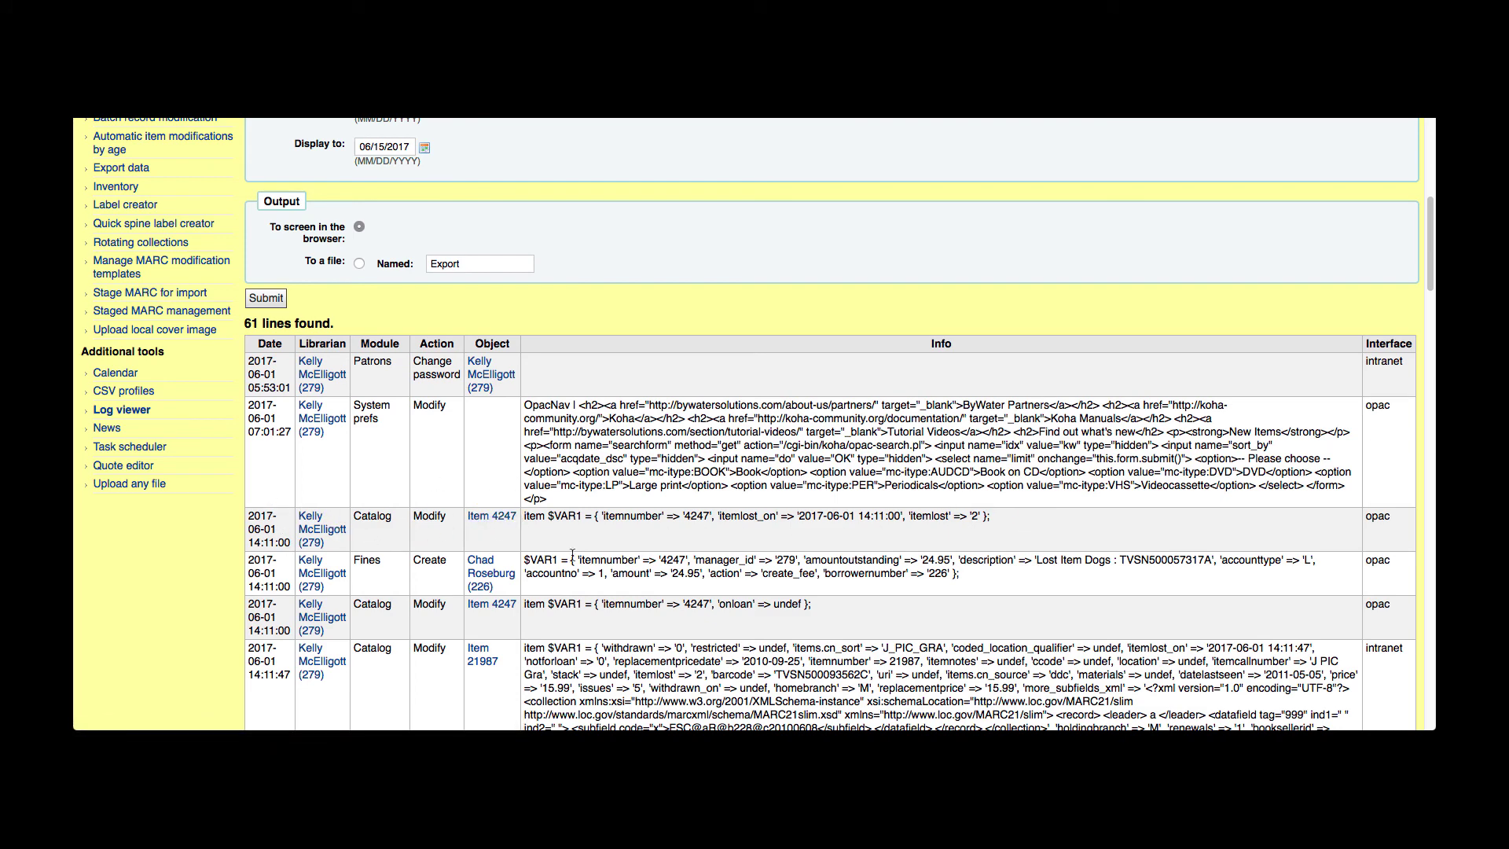
{"action": "scroll", "coordinate": [684, 539], "scroll_direction": "down", "scroll_amount": 1}
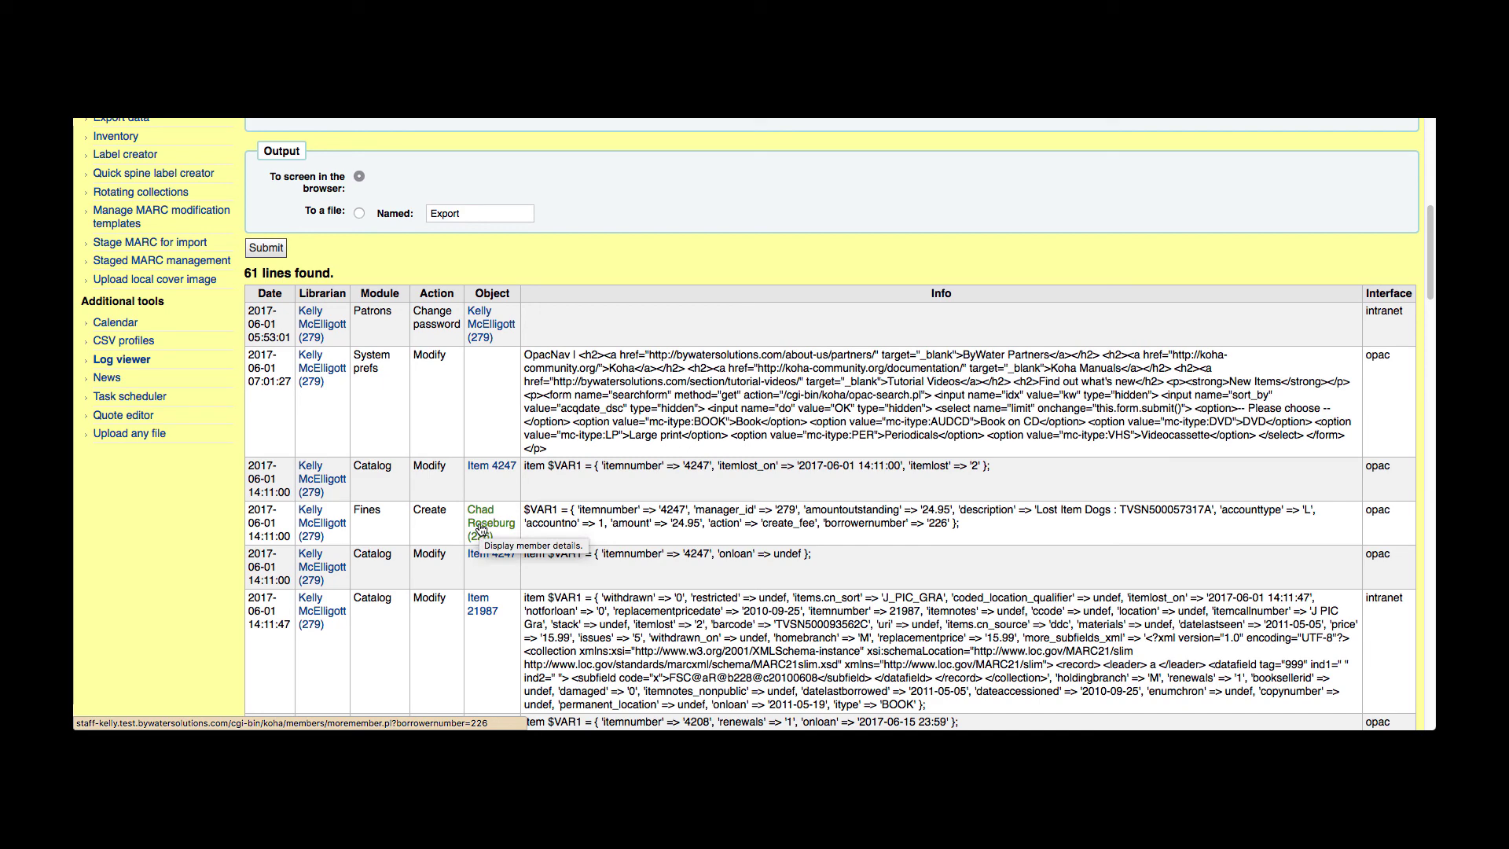
{"action": "scroll", "coordinate": [481, 529], "scroll_direction": "down", "scroll_amount": 8}
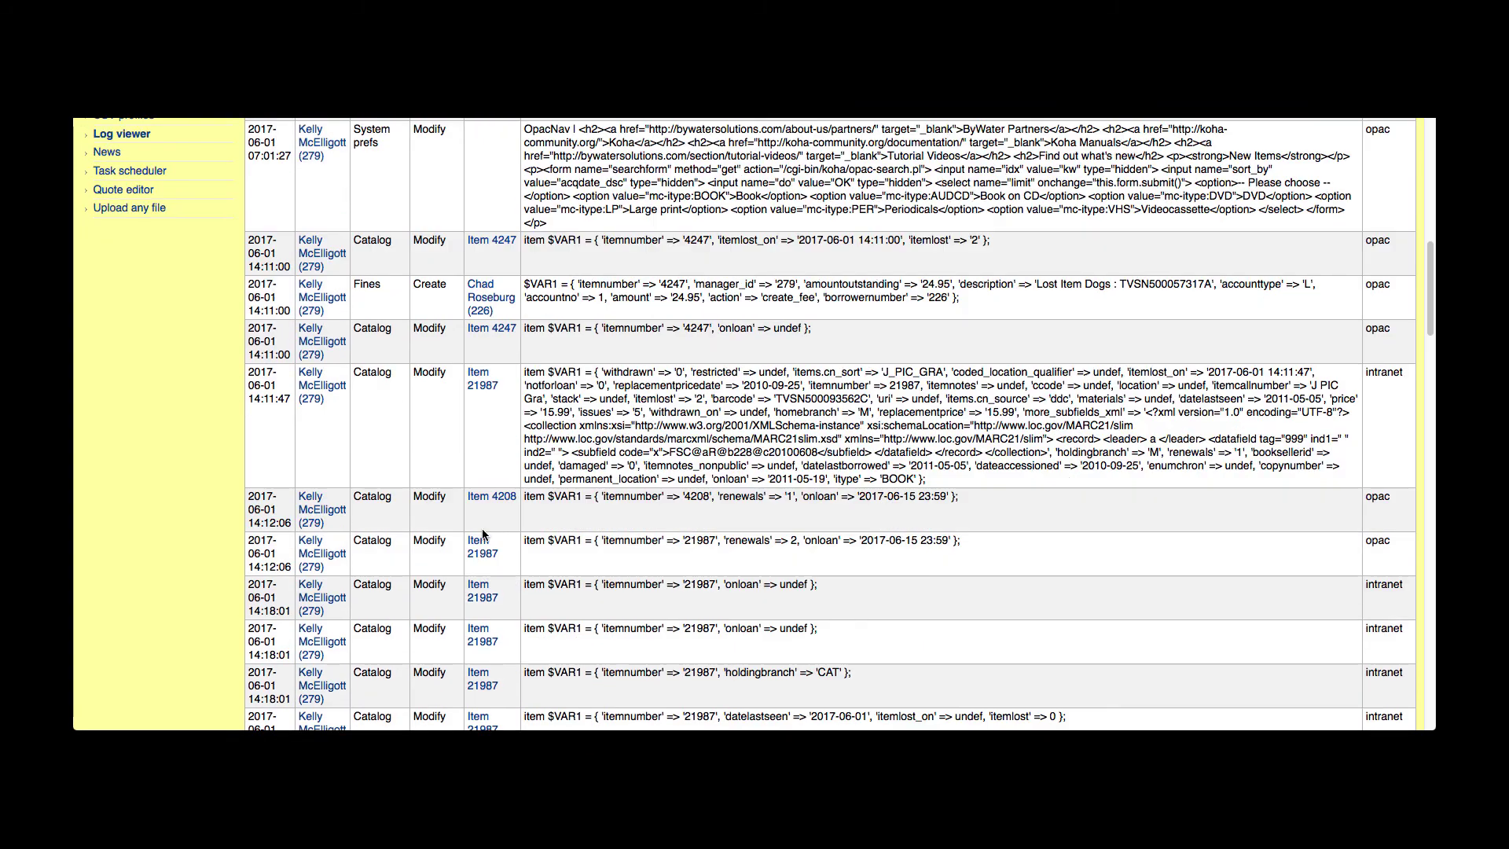
{"action": "scroll", "coordinate": [484, 543], "scroll_direction": "down", "scroll_amount": 5}
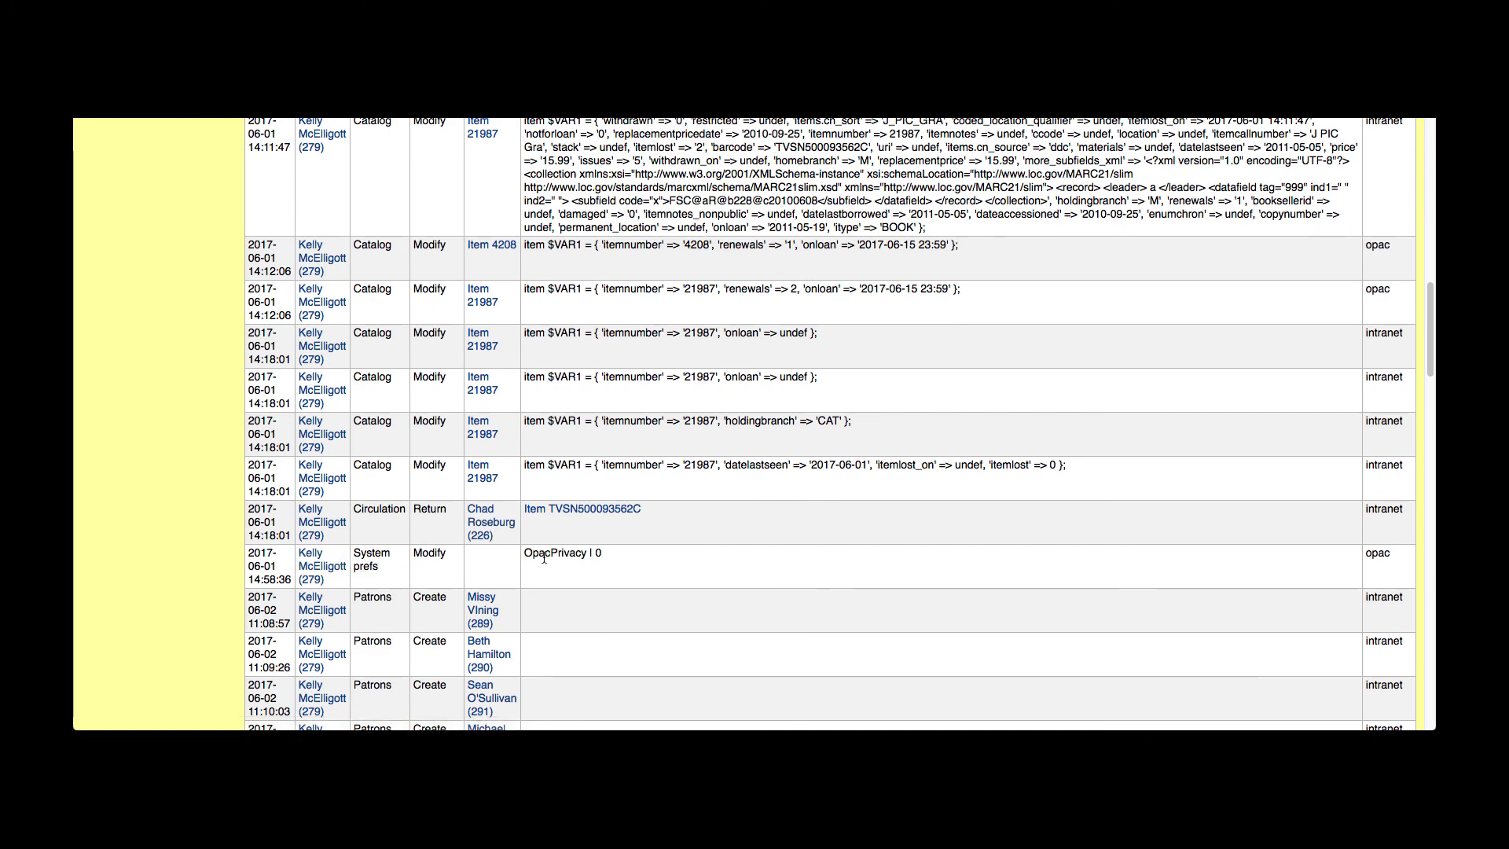
{"action": "scroll", "coordinate": [393, 587], "scroll_direction": "down", "scroll_amount": 2}
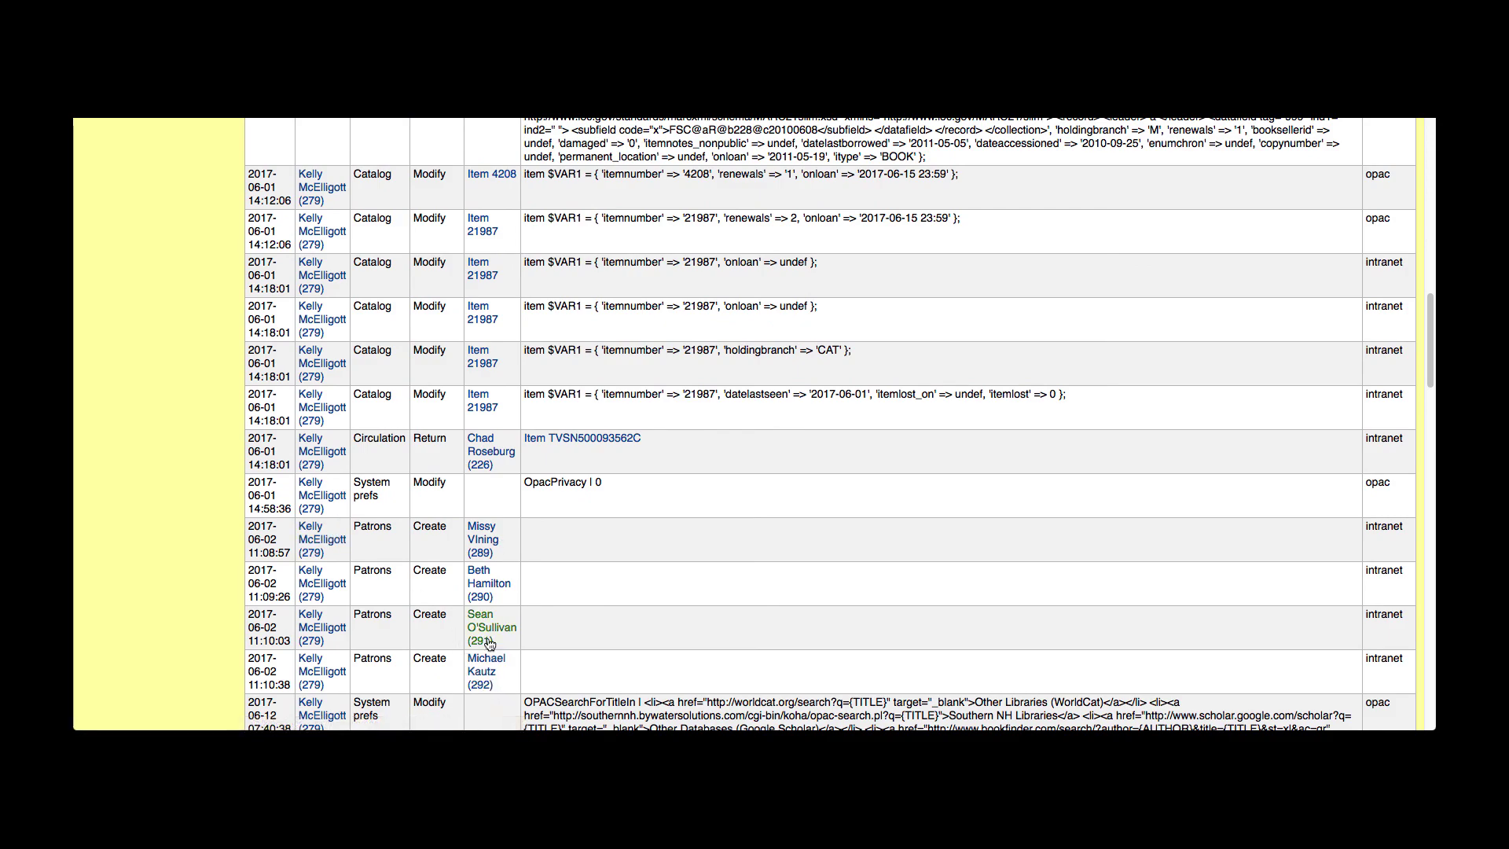
{"action": "scroll", "coordinate": [489, 612], "scroll_direction": "up", "scroll_amount": 7}
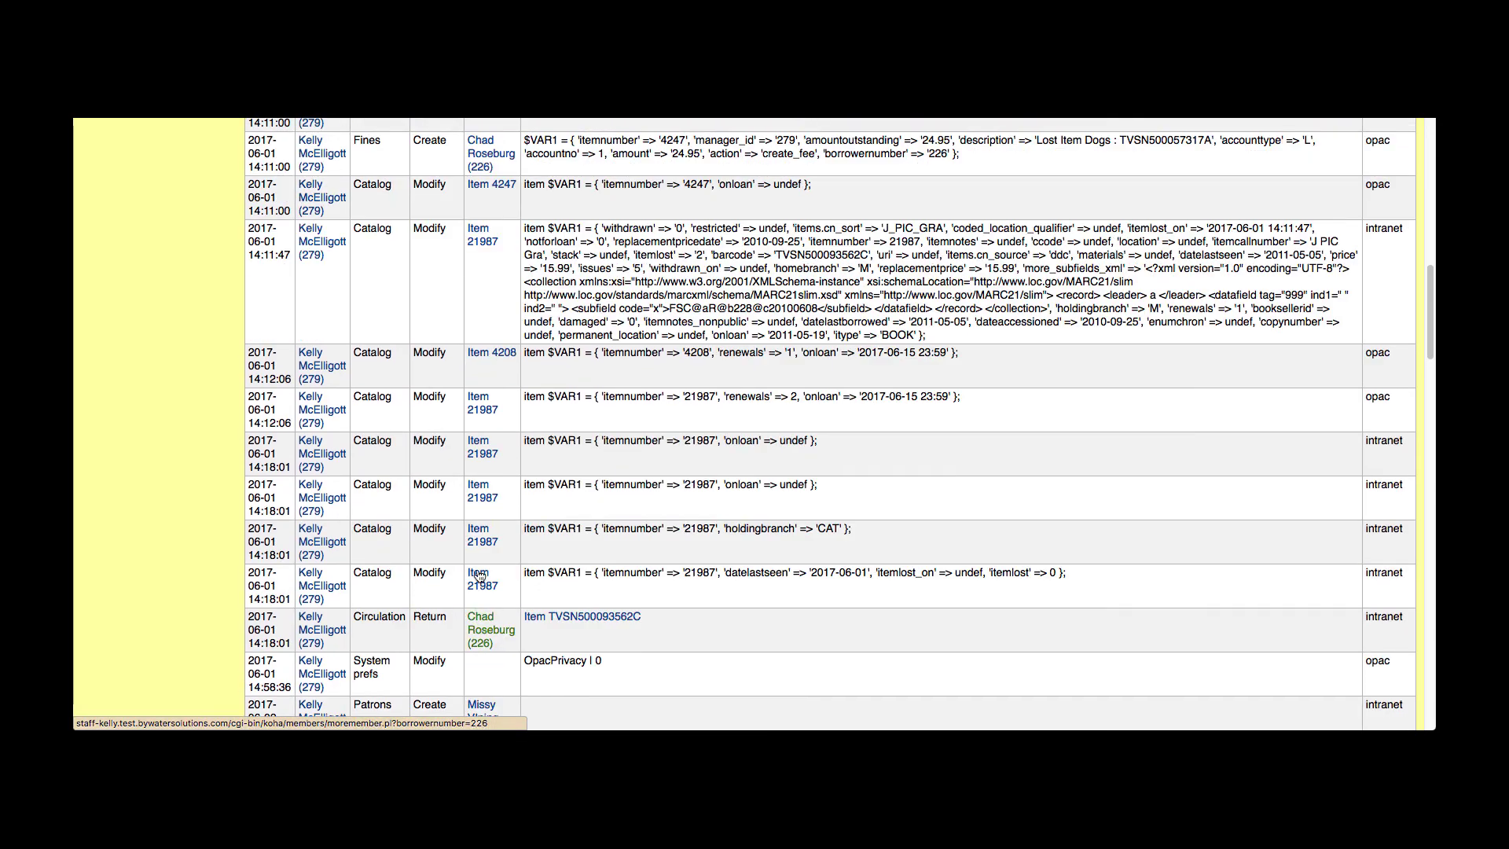
{"action": "scroll", "coordinate": [480, 574], "scroll_direction": "up", "scroll_amount": 10}
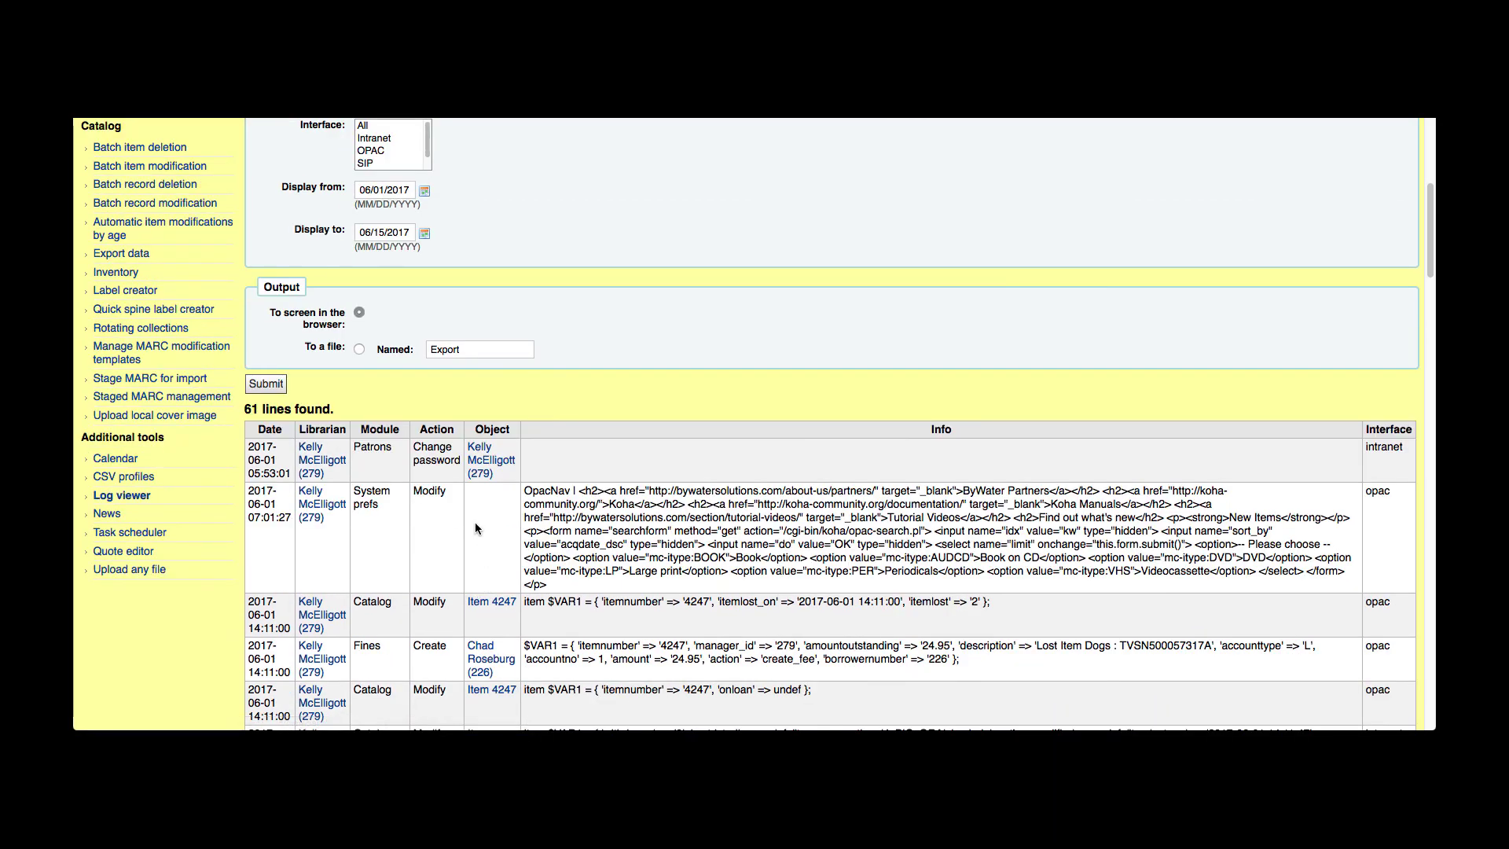